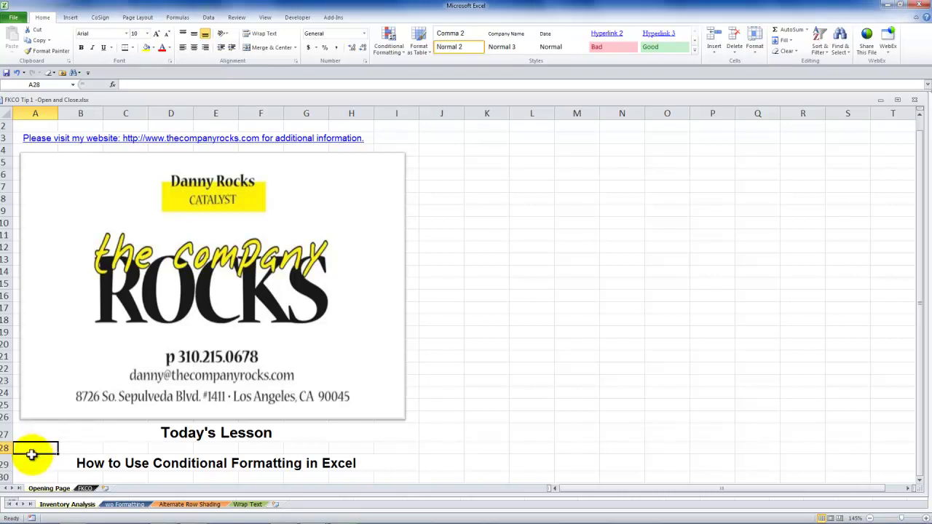
Point out the conditional formatting lesson title, then go to the FKCO sheet
{"action": "left_click", "coordinate": [32, 463]}
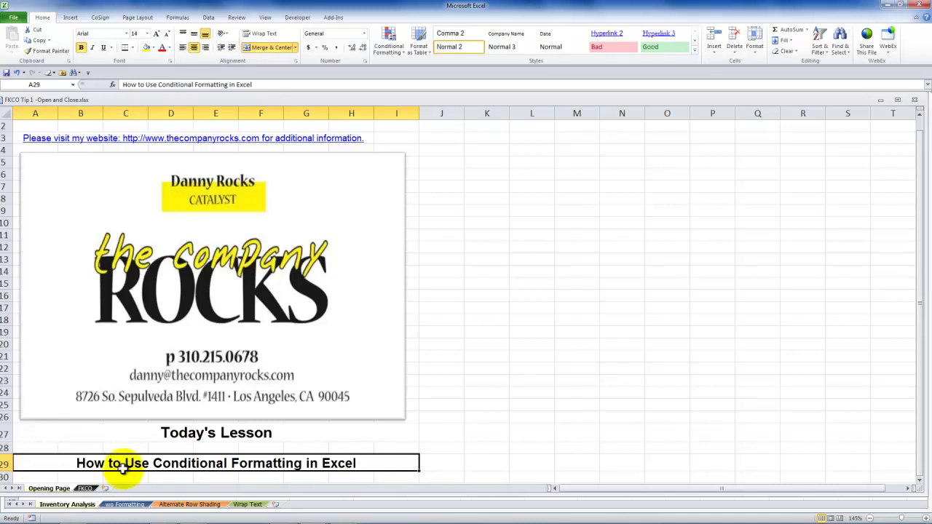
{"action": "left_click", "coordinate": [89, 488]}
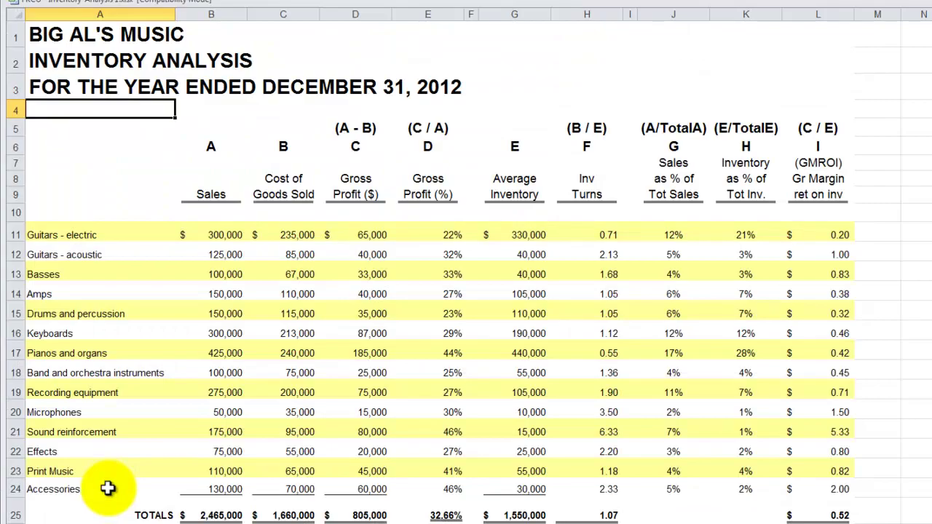
Point out the alternating yellow-shaded inventory rows, from Guitars - electric down to Print Music
{"action": "left_click", "coordinate": [129, 234]}
{"action": "left_click", "coordinate": [121, 274]}
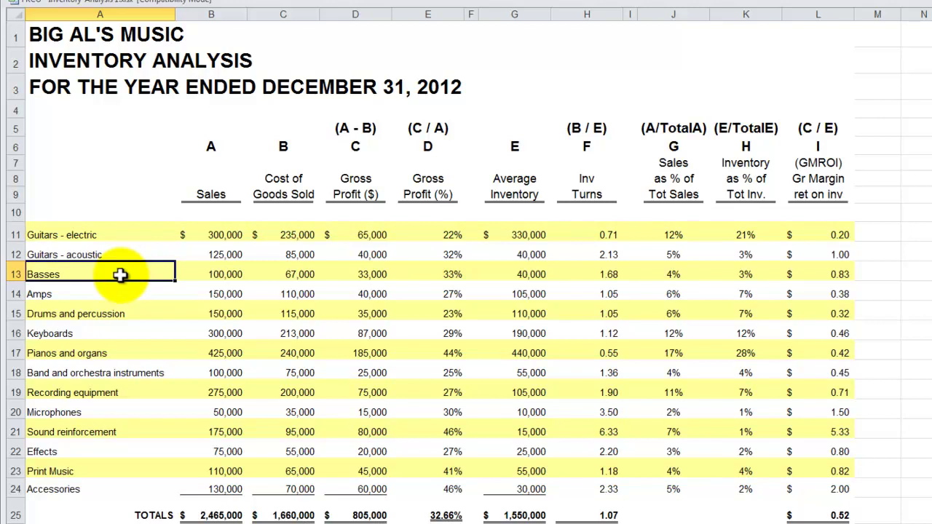
{"action": "left_click", "coordinate": [115, 313]}
{"action": "left_click", "coordinate": [116, 353]}
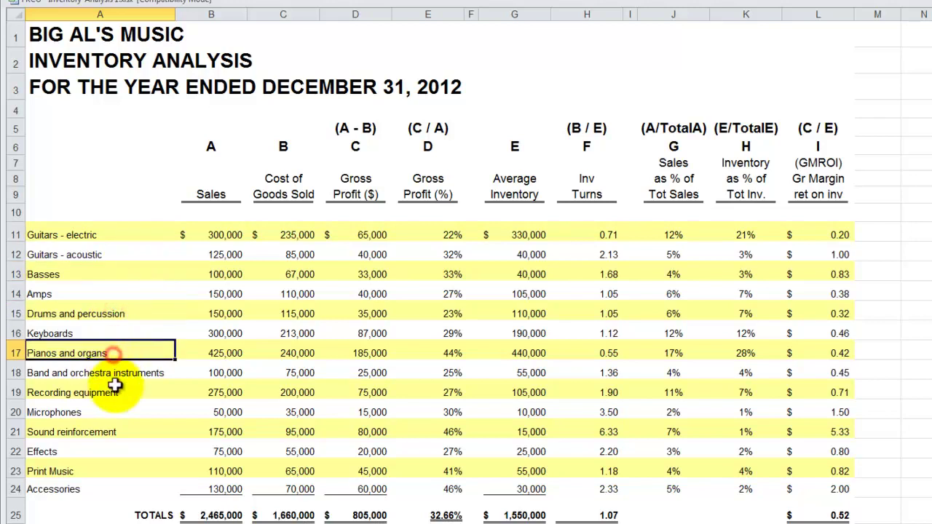
{"action": "left_click", "coordinate": [111, 393]}
{"action": "left_click", "coordinate": [105, 450]}
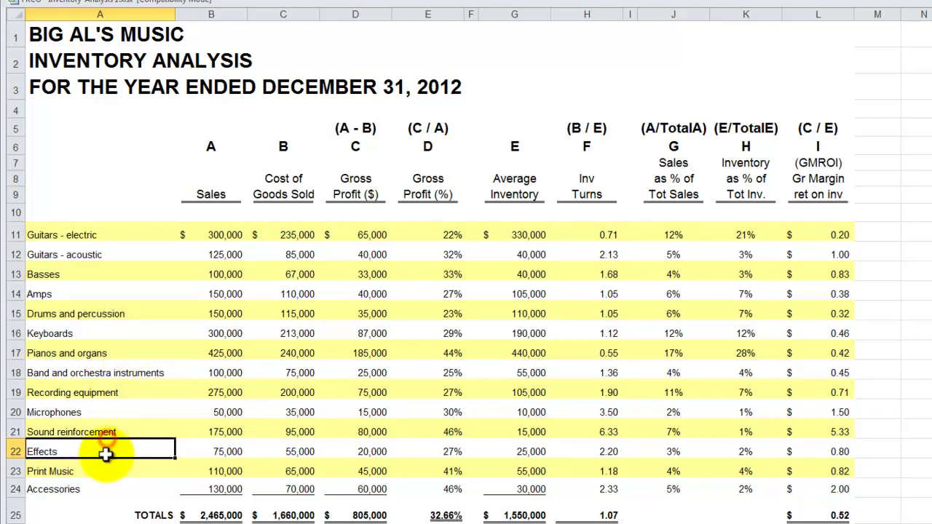
{"action": "left_click", "coordinate": [103, 432]}
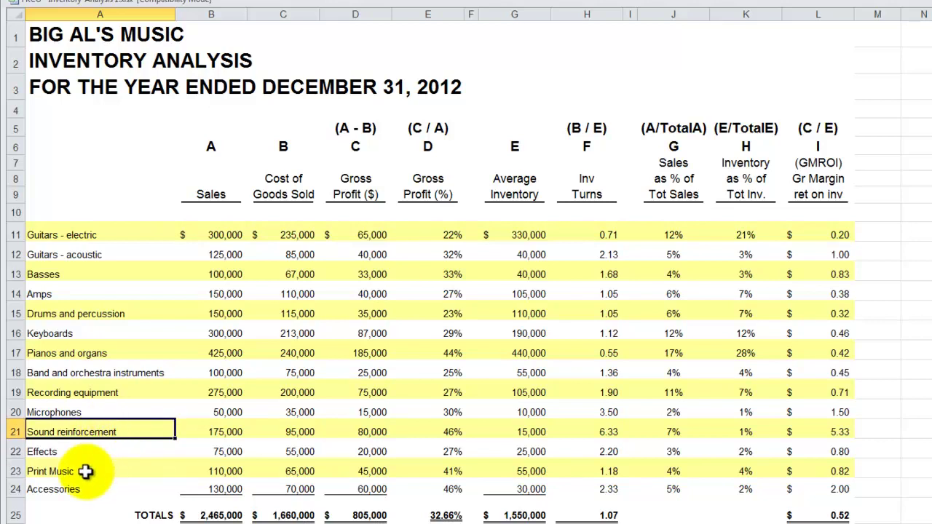
{"action": "left_click", "coordinate": [86, 471]}
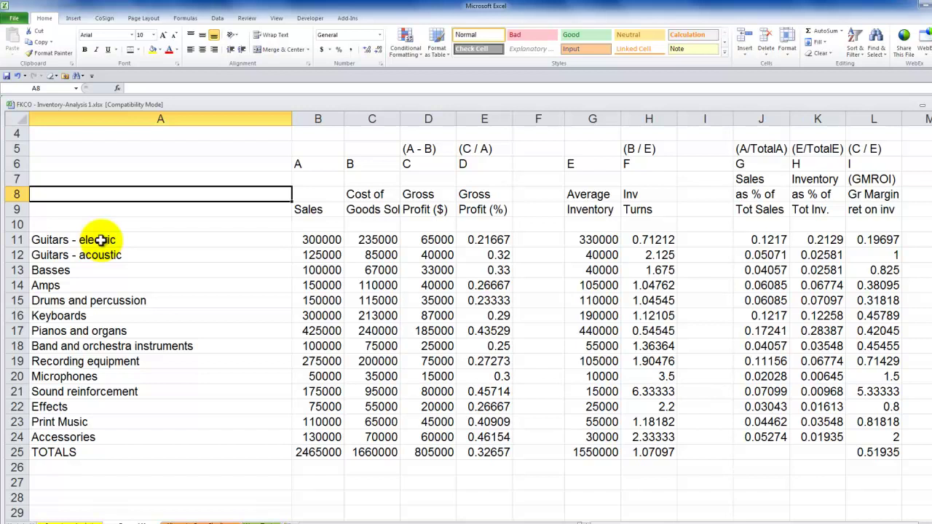
On the unformatted inventory sheet, fill row 11 (A11:L11) yellow by hand
{"action": "left_click", "coordinate": [73, 521]}
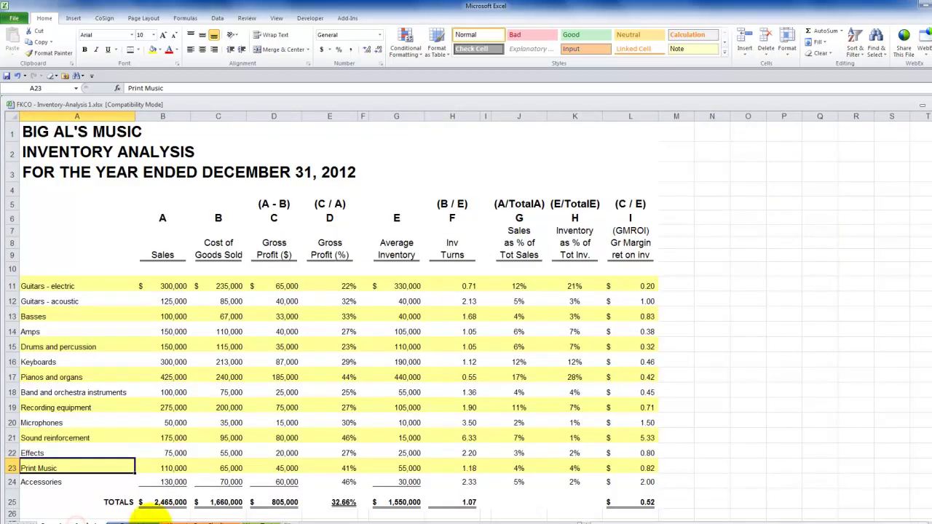
{"action": "left_click", "coordinate": [133, 522]}
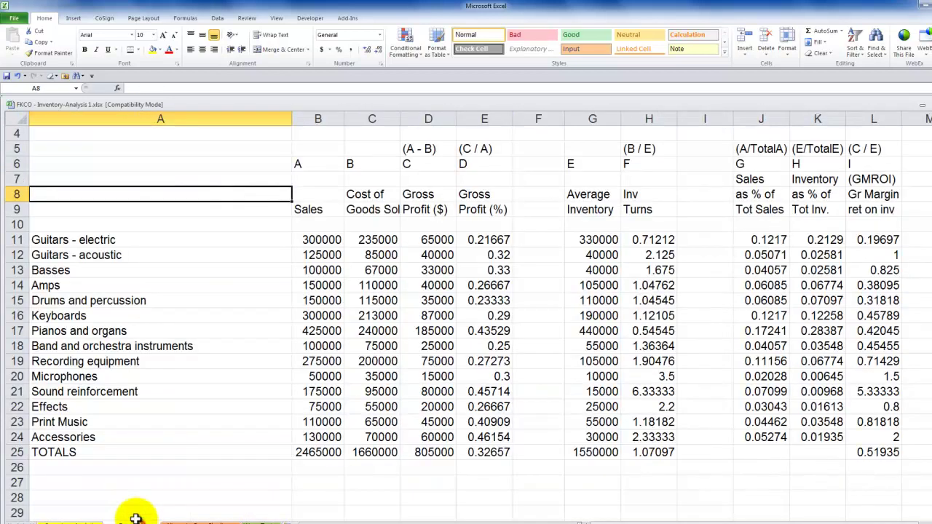
{"action": "left_click", "coordinate": [129, 246]}
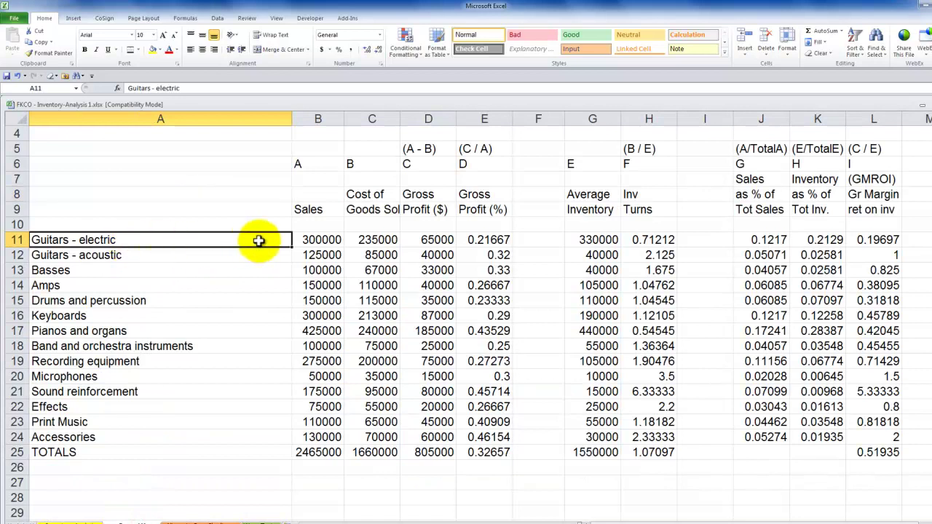
{"action": "left_click_drag", "start_coordinate": [258, 240], "coordinate": [866, 241]}
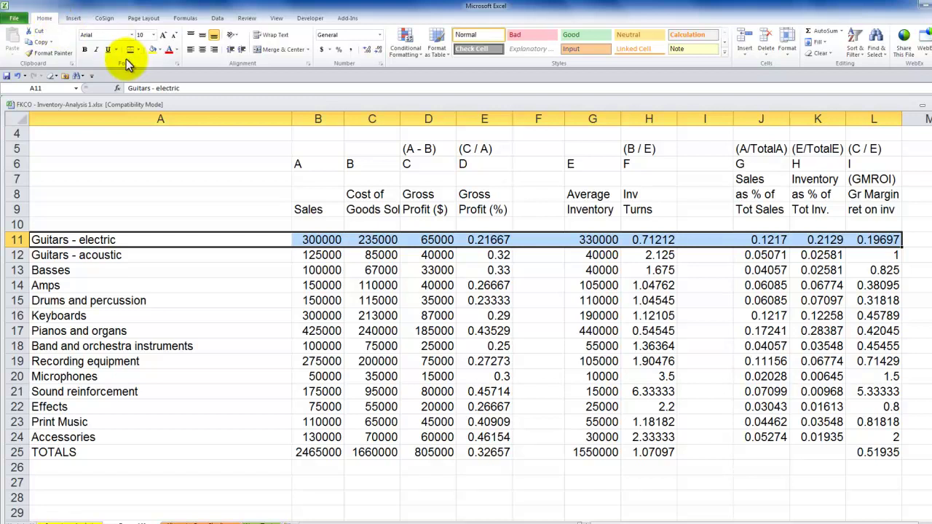
{"action": "left_click", "coordinate": [161, 50]}
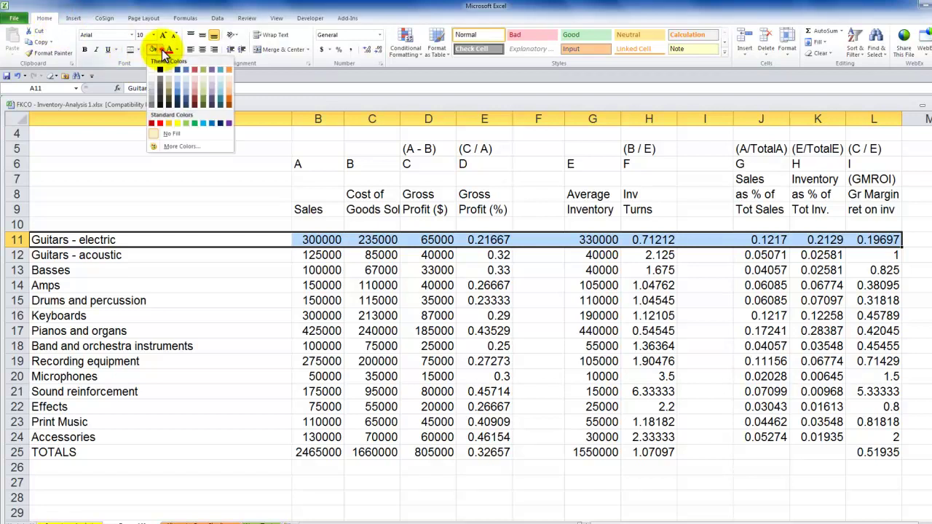
{"action": "left_click", "coordinate": [177, 120]}
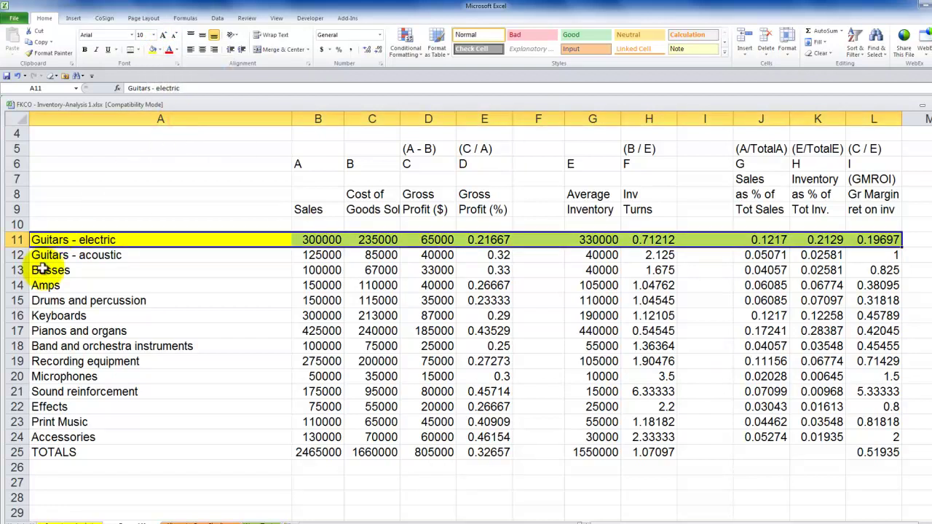
Select row 13, undo the yellow fill, and go to the Row 1–Row 12 practice sheet
{"action": "left_click_drag", "start_coordinate": [44, 271], "coordinate": [849, 270]}
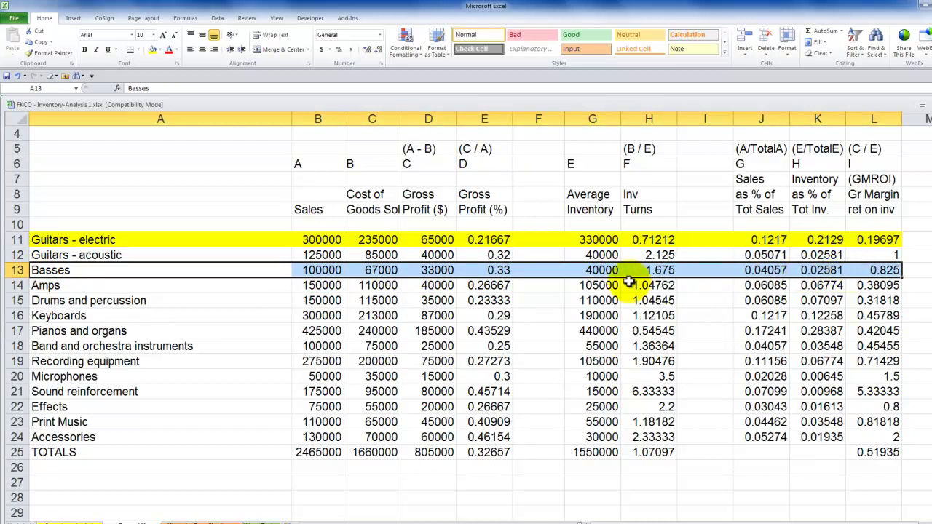
{"action": "key", "text": "ctrl+z"}
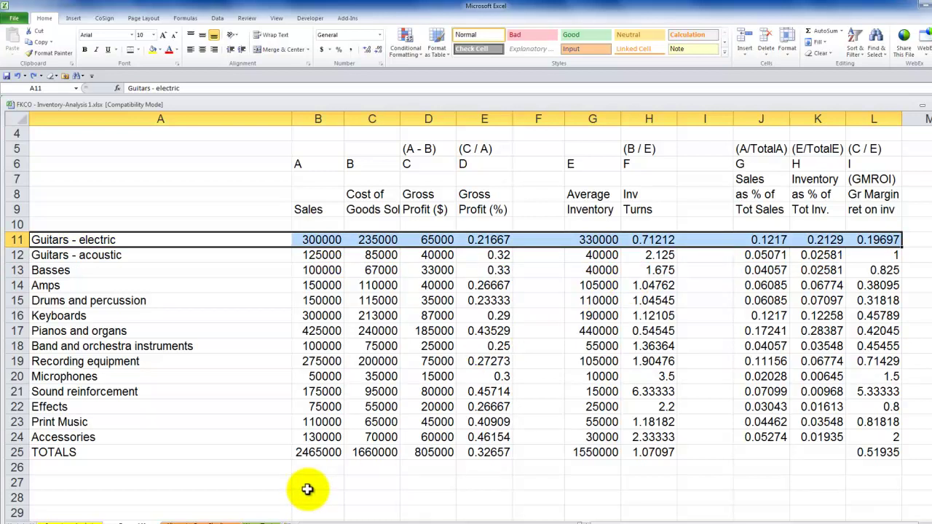
{"action": "left_click", "coordinate": [208, 521]}
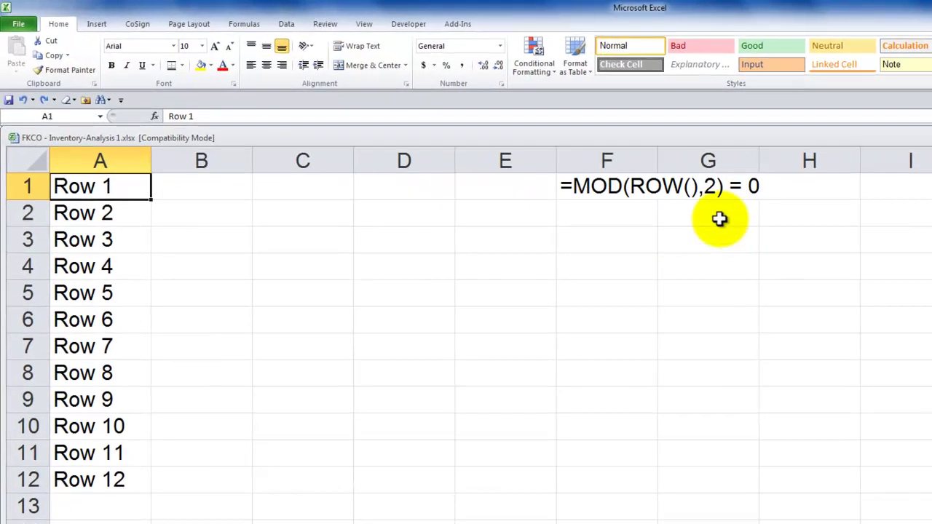
Point out the =MOD(ROW(),2) = 0 note, then select the block A1:C12
{"action": "left_click", "coordinate": [661, 183]}
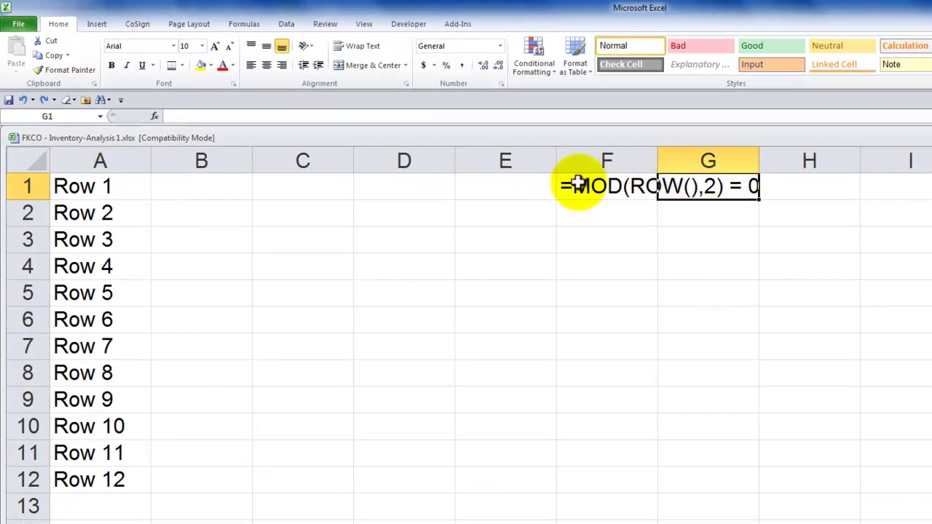
{"action": "left_click", "coordinate": [598, 208]}
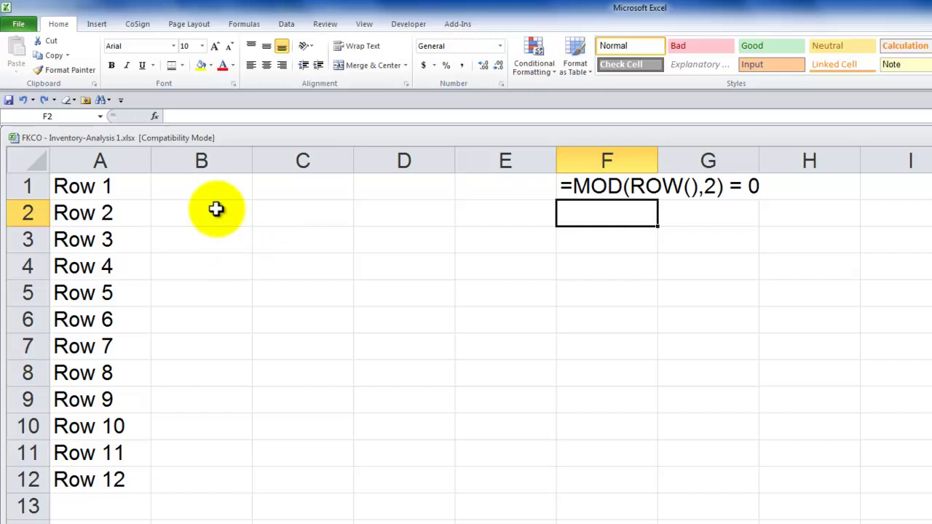
{"action": "left_click_drag", "start_coordinate": [118, 184], "coordinate": [101, 473]}
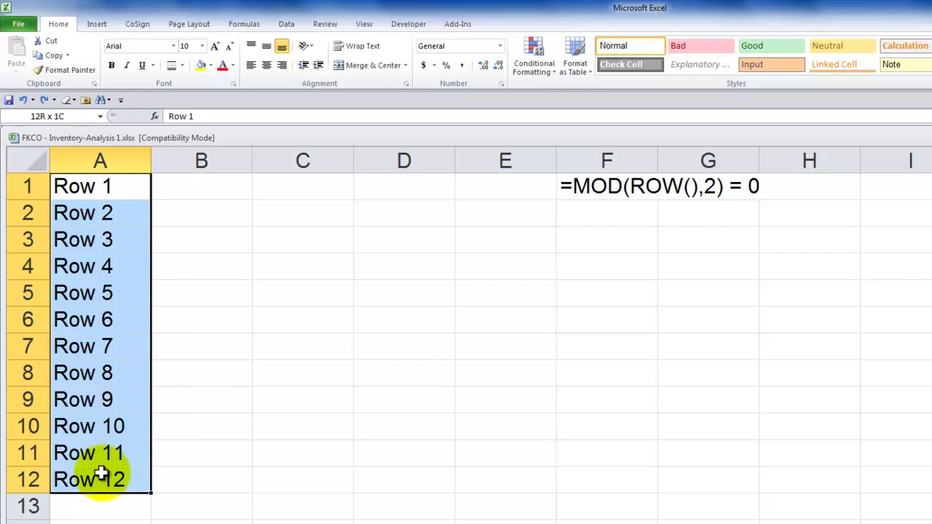
{"action": "left_click_drag", "start_coordinate": [101, 474], "coordinate": [303, 475]}
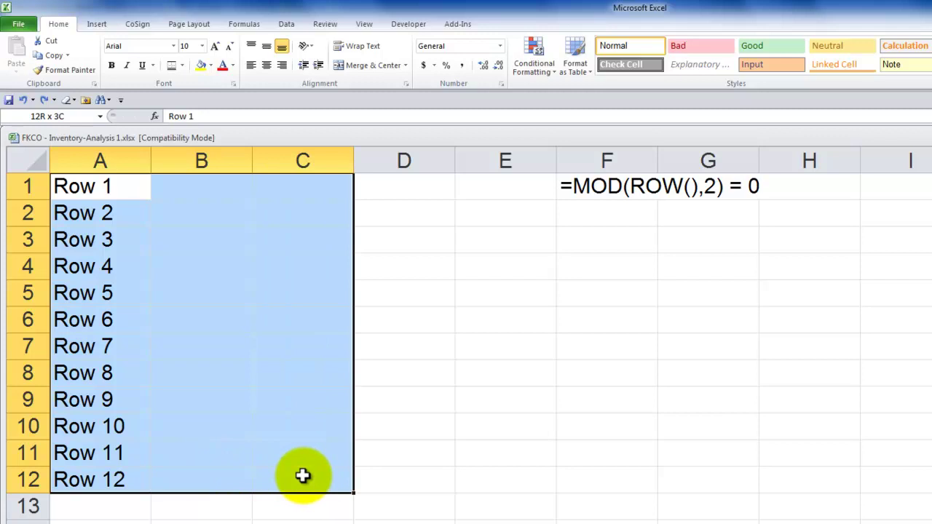
{"action": "left_click_drag", "start_coordinate": [302, 475], "coordinate": [302, 475]}
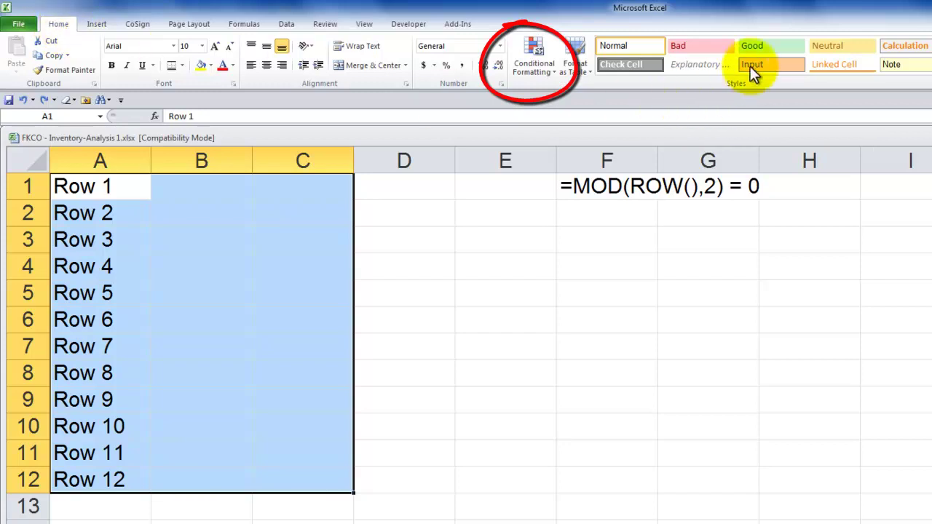
Create a new 'Use a formula' conditional formatting rule and enter =mod(row(),2)=0
{"action": "left_click", "coordinate": [553, 71]}
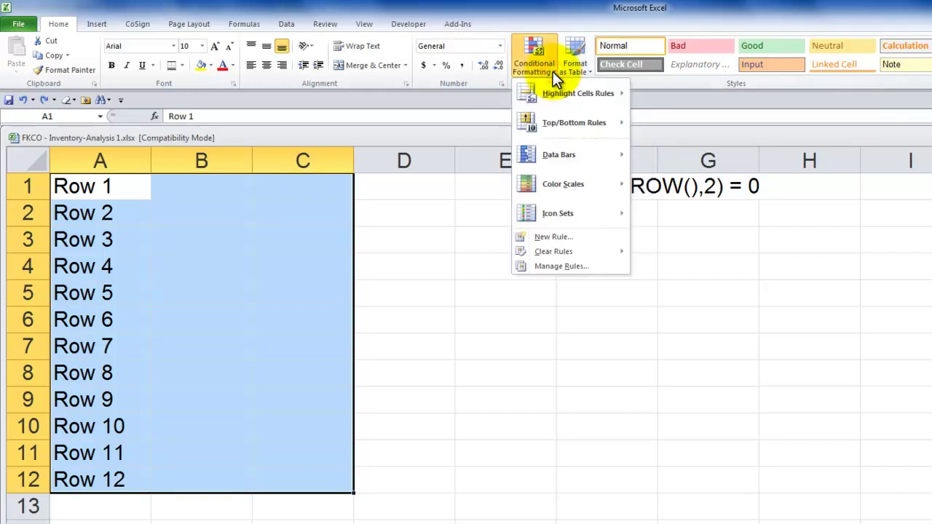
{"action": "left_click", "coordinate": [554, 237]}
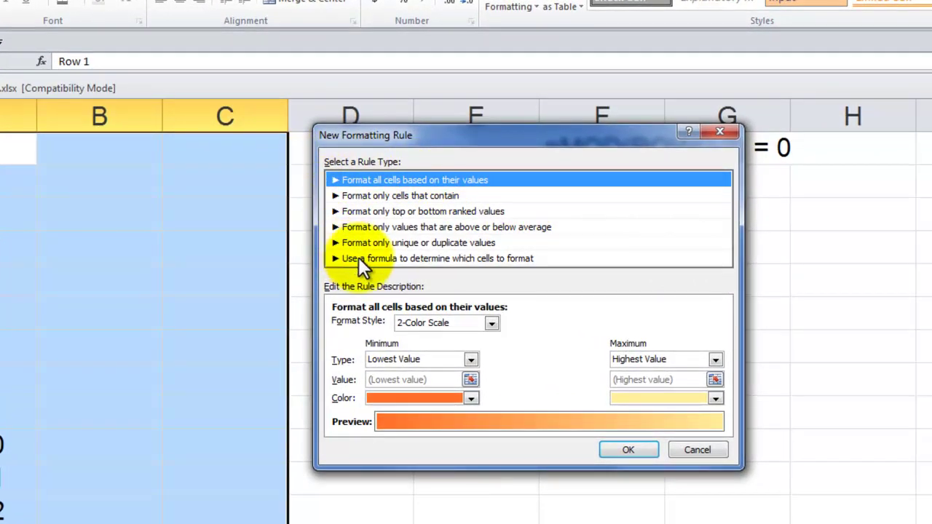
{"action": "left_click", "coordinate": [358, 258]}
{"action": "left_click_drag", "start_coordinate": [473, 136], "coordinate": [462, 204]}
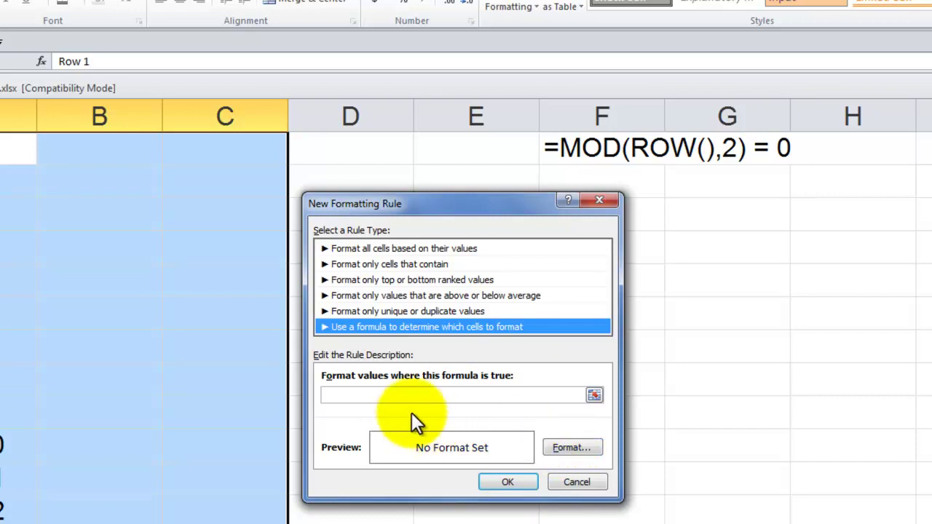
{"action": "left_click", "coordinate": [383, 396]}
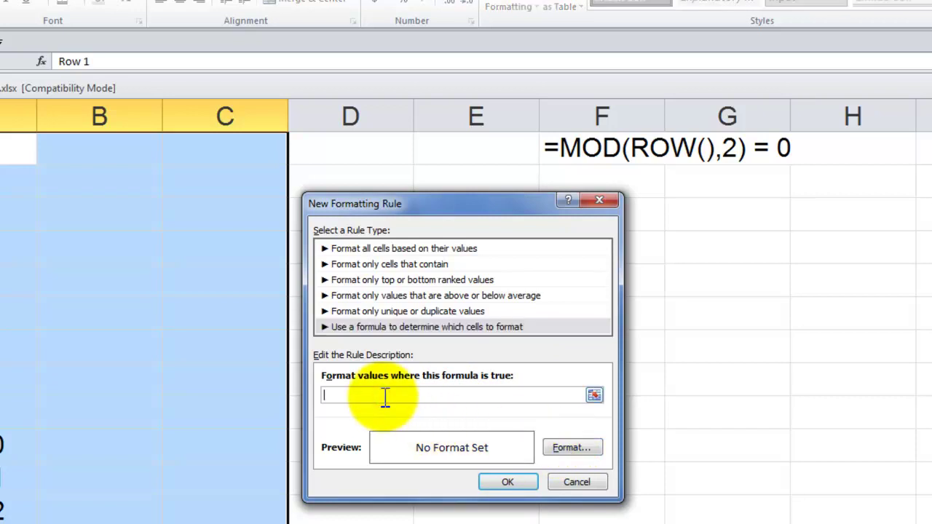
{"action": "type", "text": "=mod("}
{"action": "type", "text": "row()"}
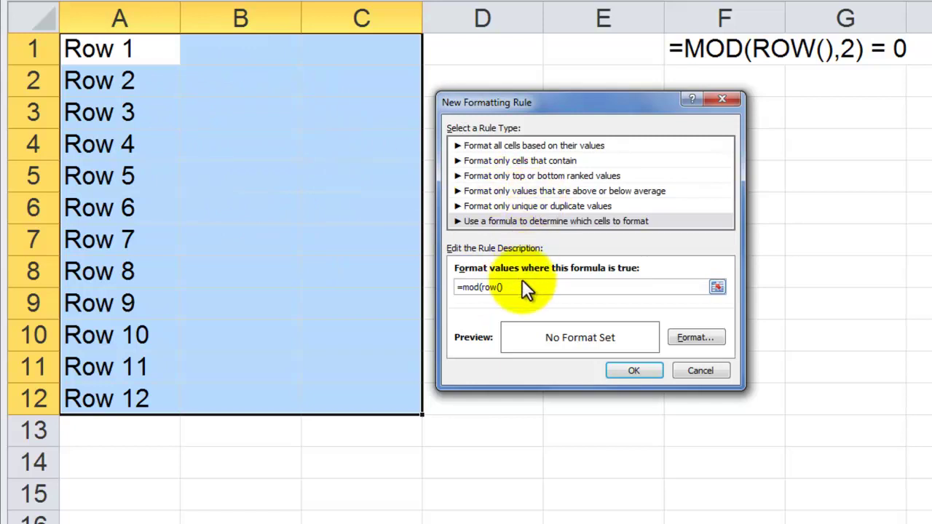
{"action": "type", "text": ",2"}
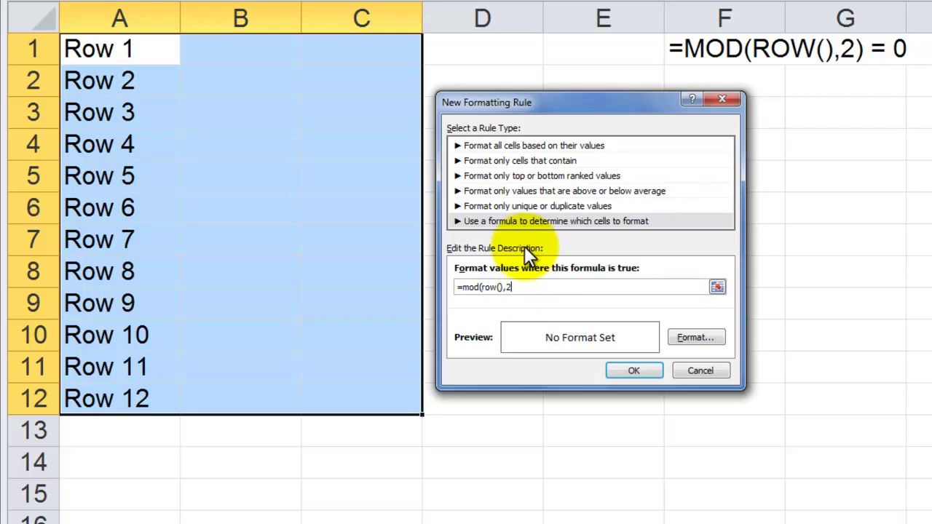
{"action": "type", "text": ")=0"}
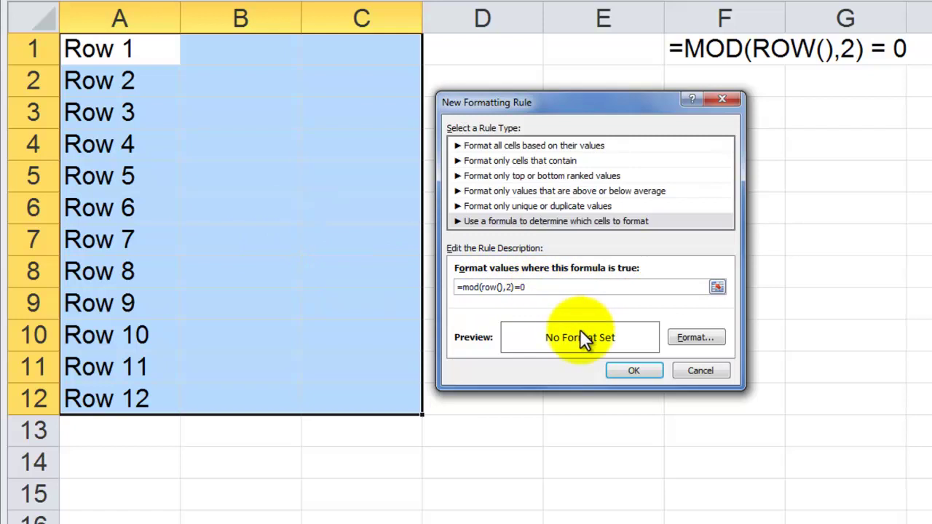
Give the rule a yellow fill and save it, so even rows 2–12 are banded
{"action": "left_click", "coordinate": [697, 338]}
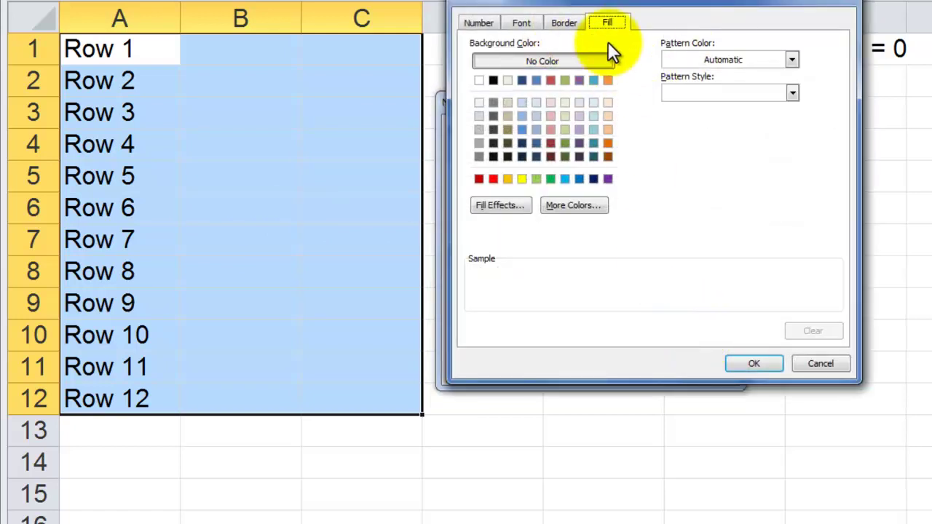
{"action": "left_click", "coordinate": [522, 178]}
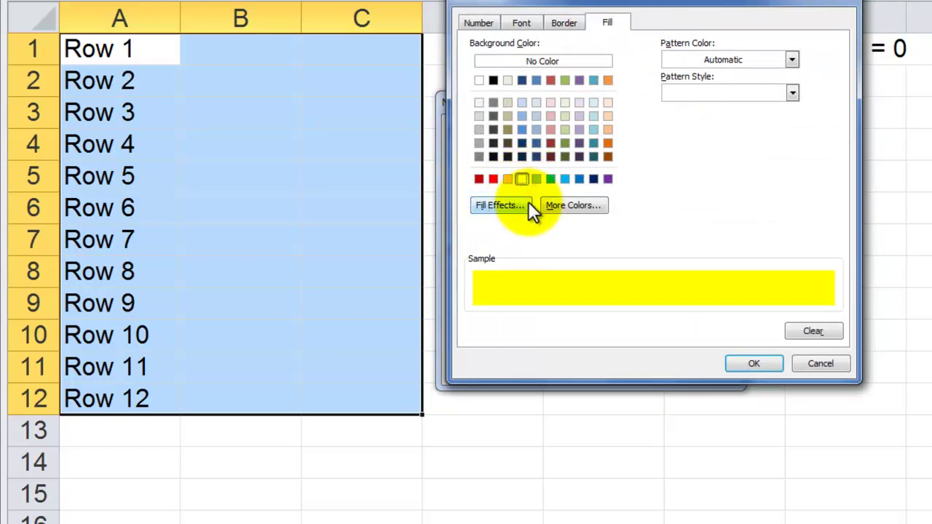
{"action": "left_click", "coordinate": [750, 362]}
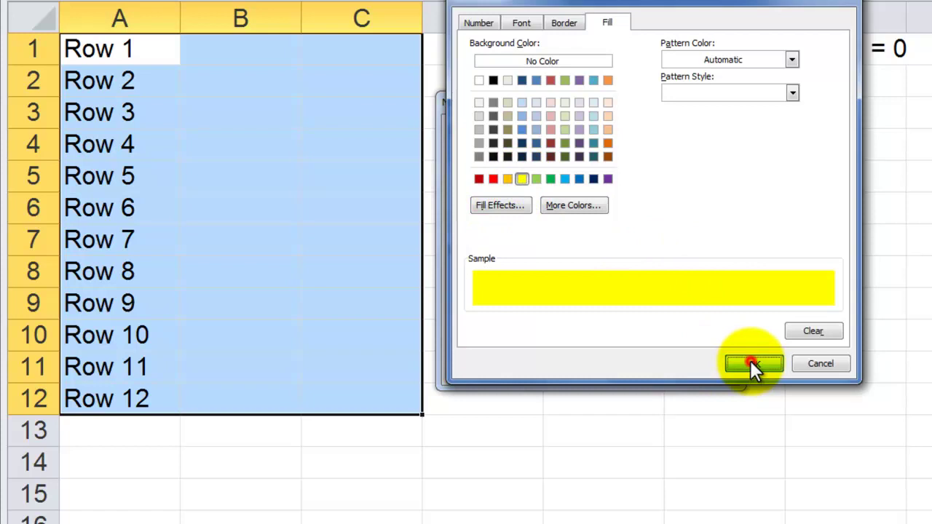
{"action": "left_click", "coordinate": [635, 371]}
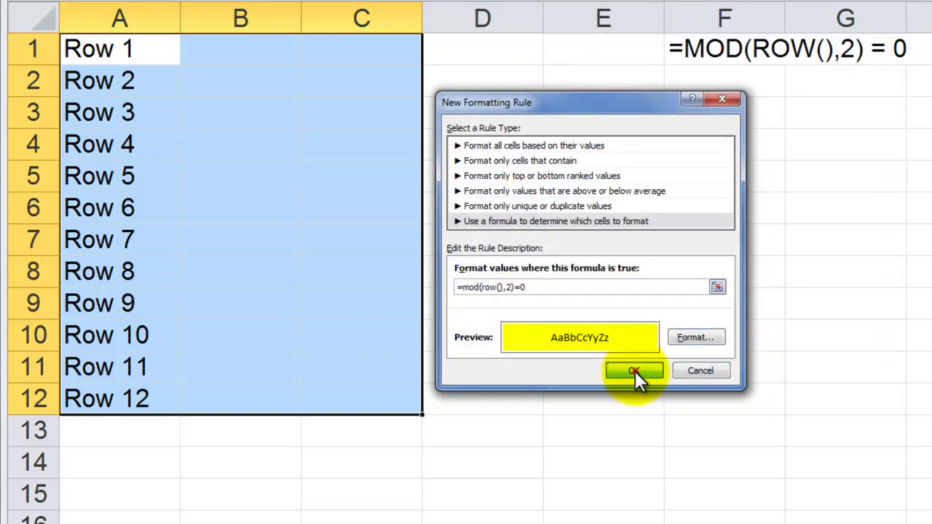
{"action": "left_click", "coordinate": [491, 181]}
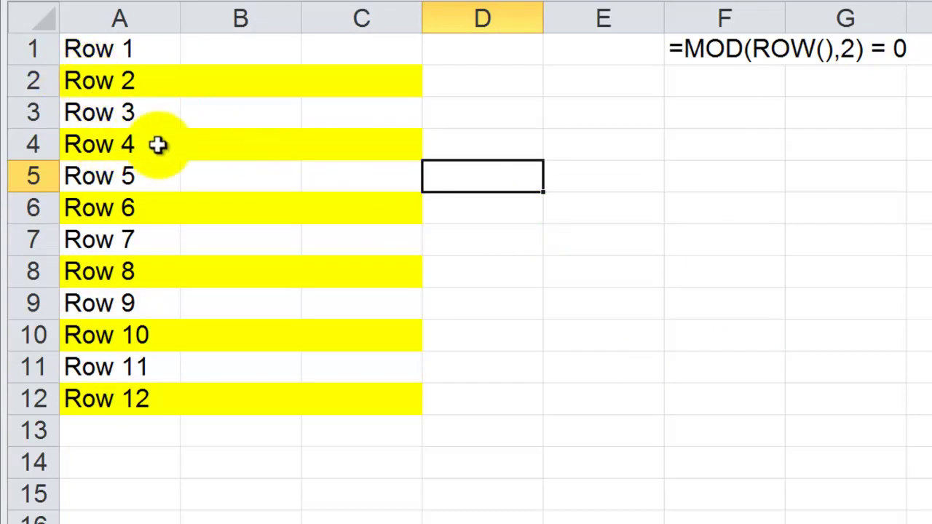
{"action": "left_click", "coordinate": [736, 50]}
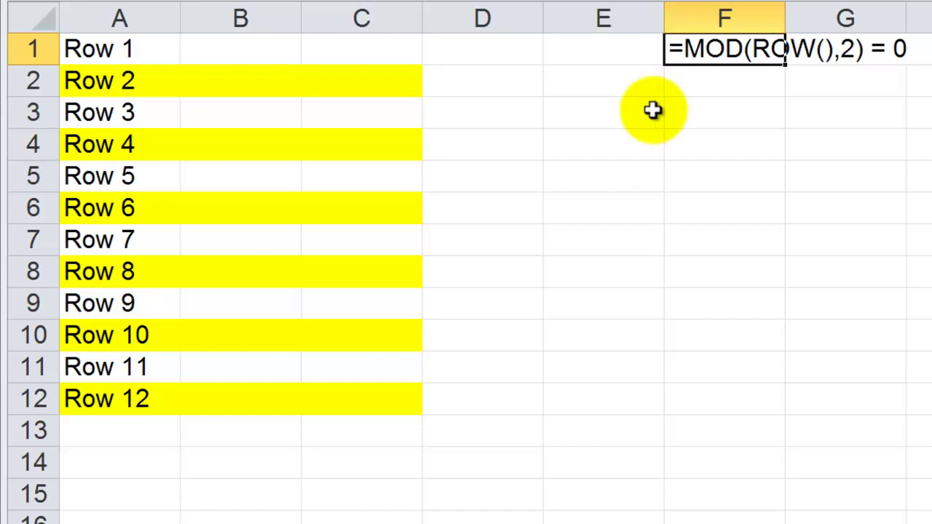
{"action": "left_click", "coordinate": [691, 85]}
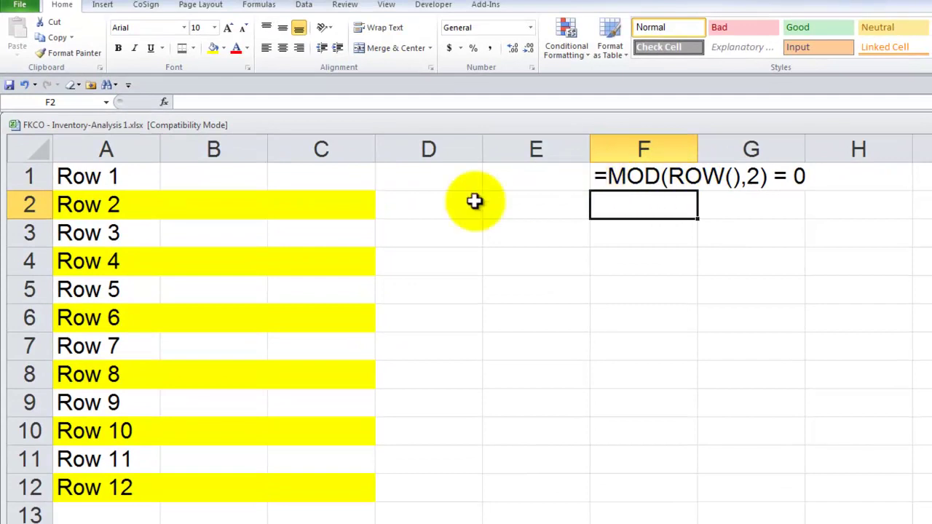
Enter =ROW(A1) in B1 and fill it down to B12, giving row numbers 1–12
{"action": "left_click", "coordinate": [226, 179]}
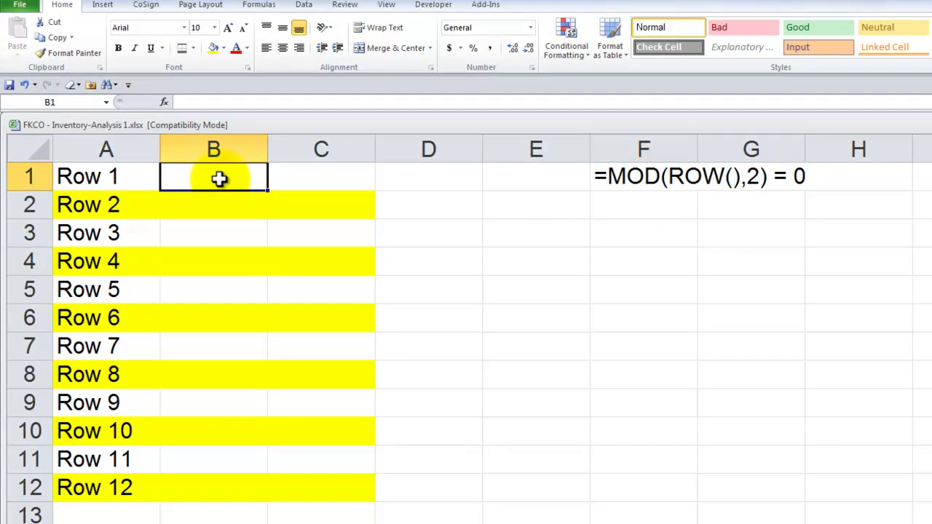
{"action": "type", "text": "=row"}
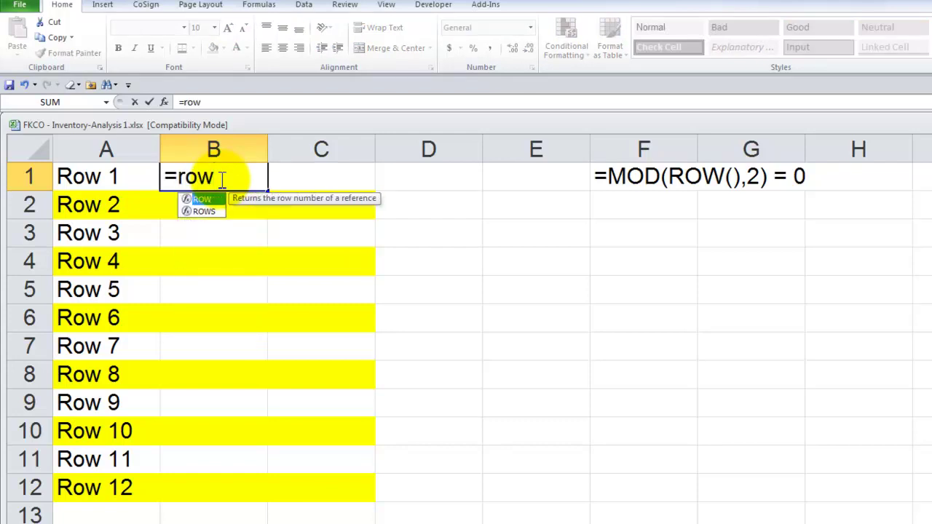
{"action": "type", "text": "("}
{"action": "left_click", "coordinate": [108, 176]}
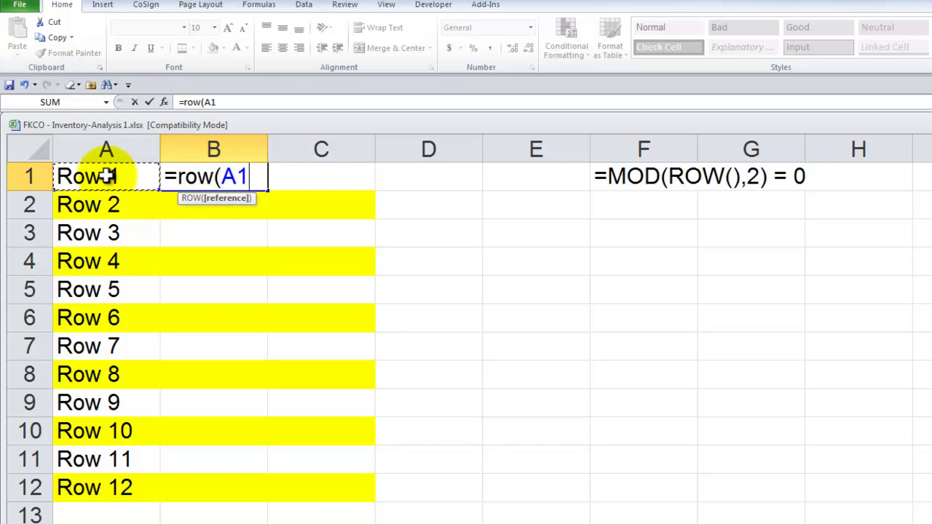
{"action": "type", "text": ")"}
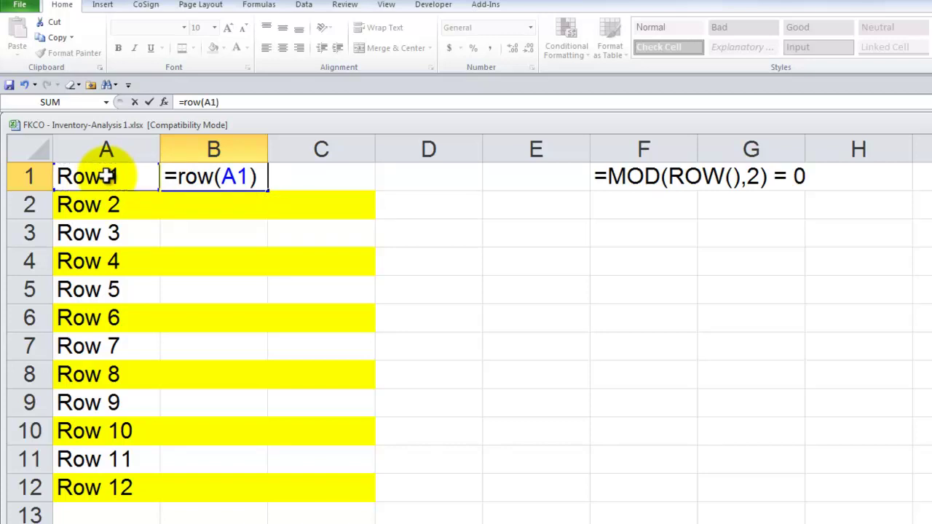
{"action": "key", "text": "ctrl+Return"}
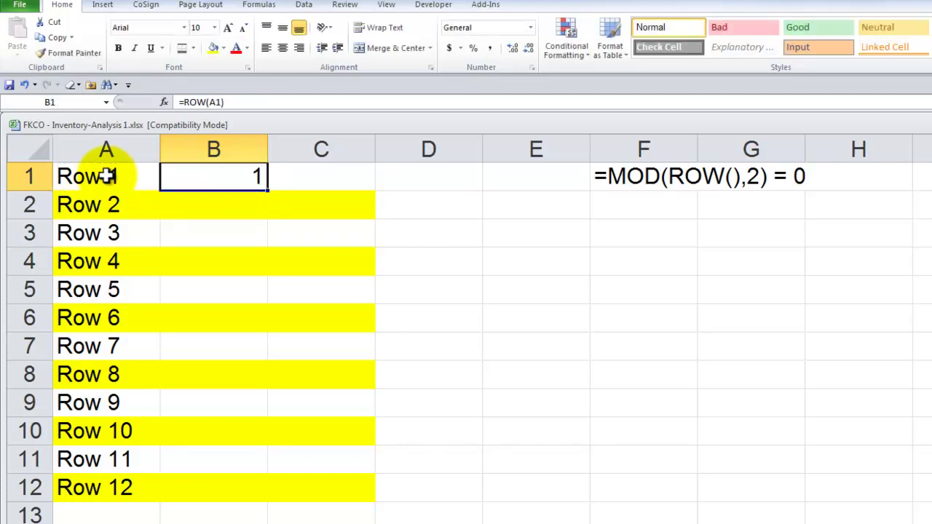
{"action": "double_click", "coordinate": [267, 190]}
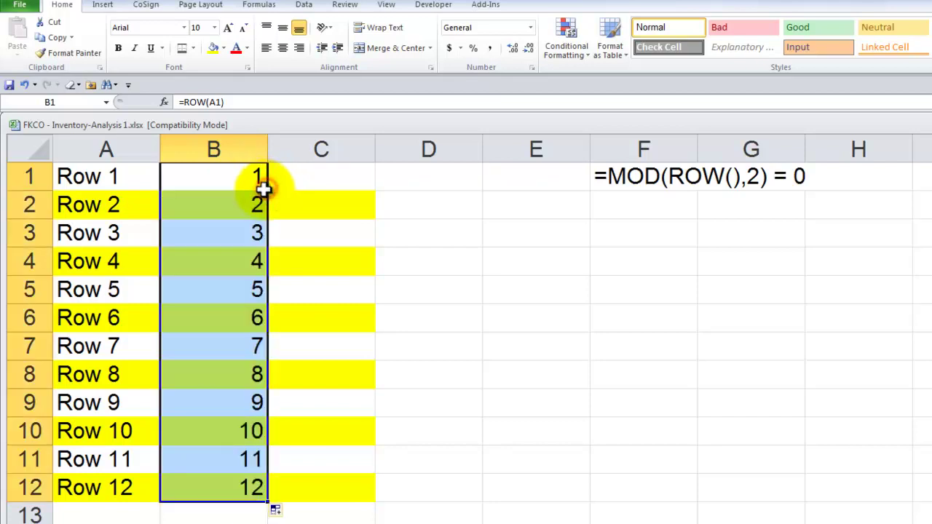
{"action": "left_click", "coordinate": [234, 236]}
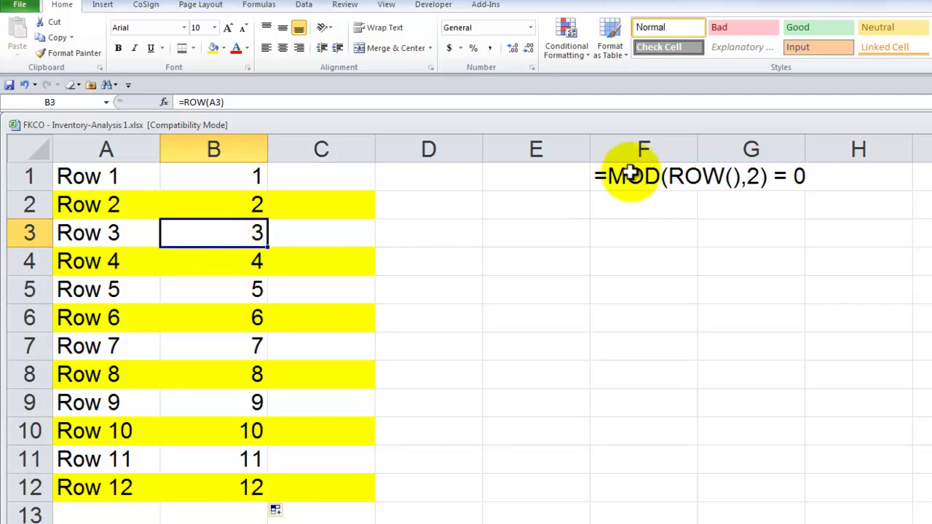
Type =mod( in C1 and bring up its Function Arguments dialog with Ctrl+A
{"action": "left_click", "coordinate": [328, 179]}
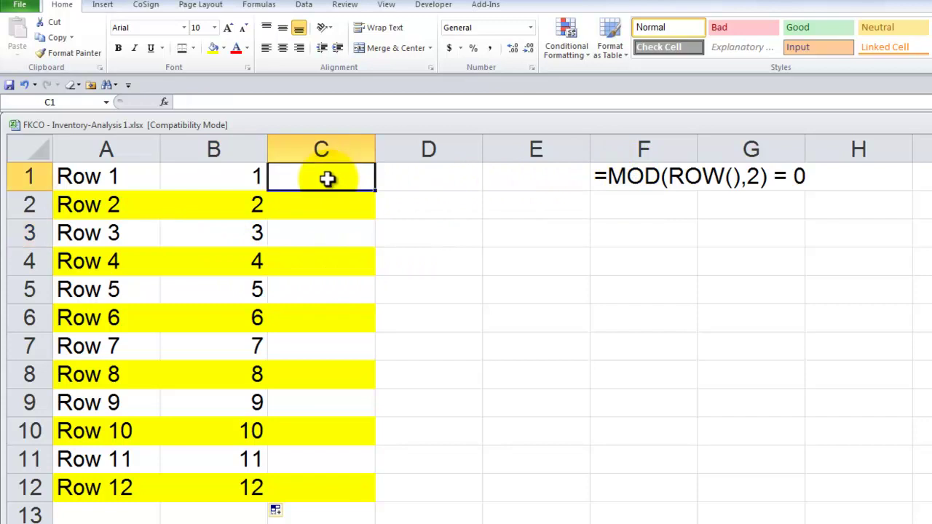
{"action": "type", "text": "=mod"}
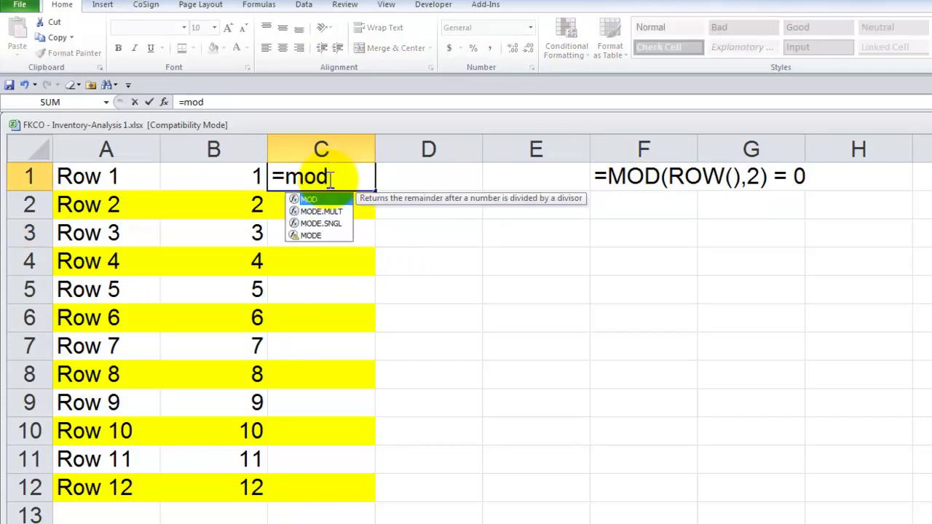
{"action": "type", "text": "("}
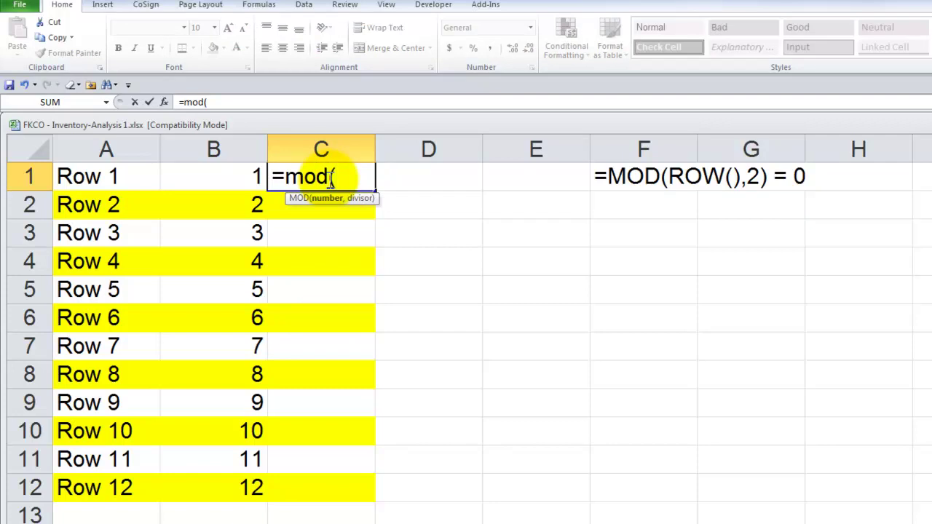
{"action": "key", "text": "ctrl+a"}
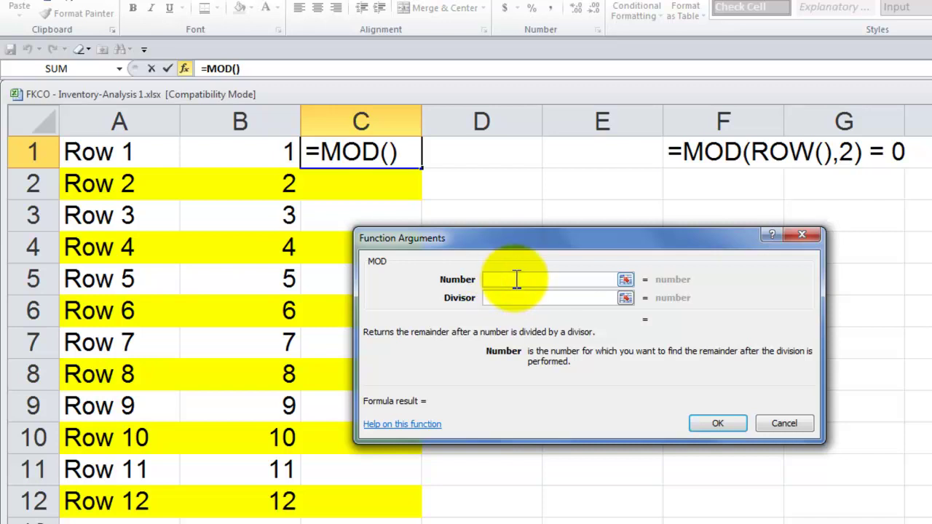
Build =MOD(B1,2) in C1 and fill it down to C12 for alternating 1s and 0s
{"action": "left_click", "coordinate": [243, 152]}
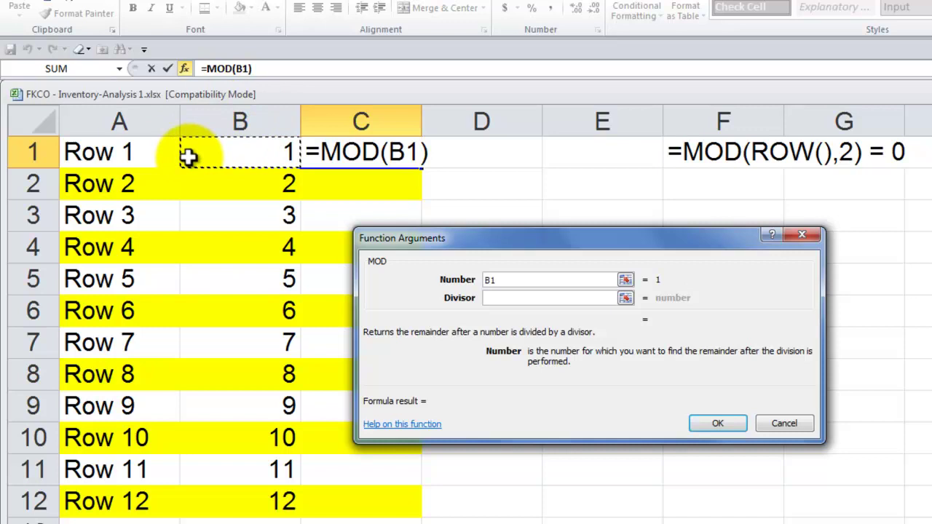
{"action": "left_click", "coordinate": [498, 298]}
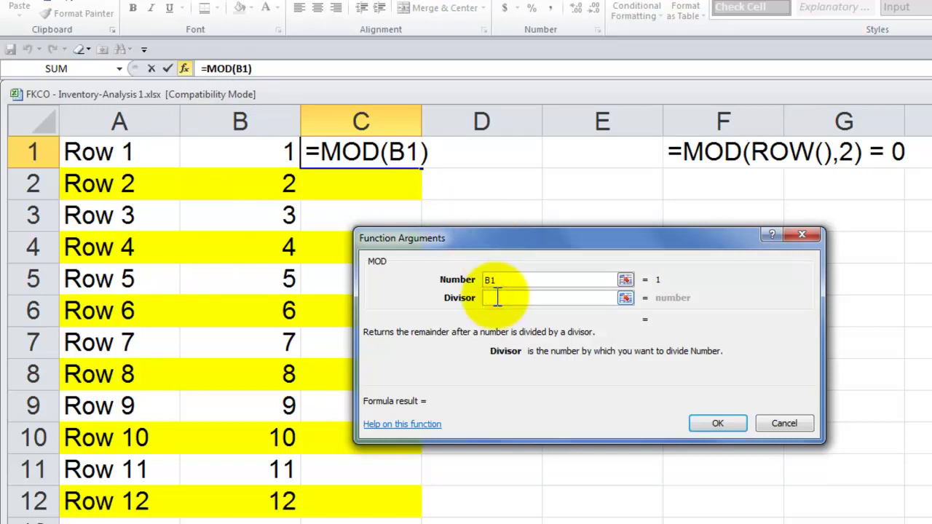
{"action": "type", "text": "2"}
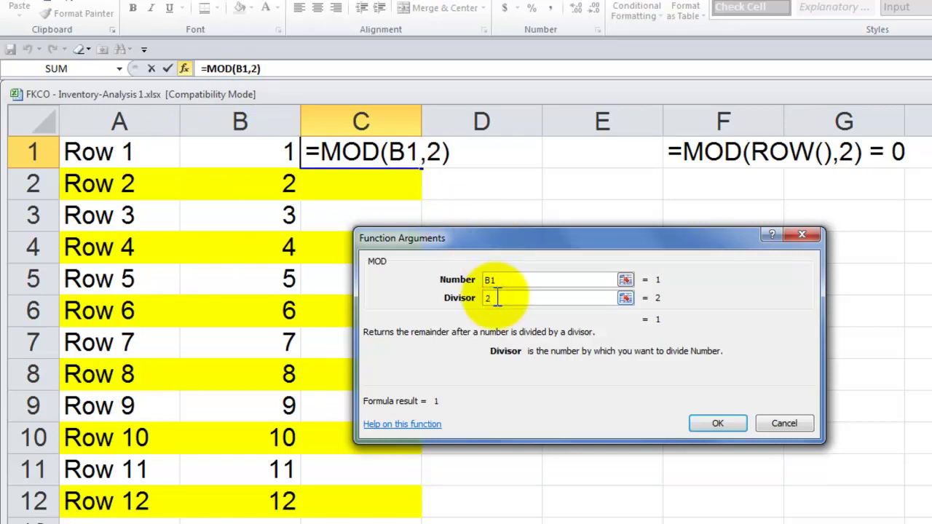
{"action": "left_click", "coordinate": [722, 423]}
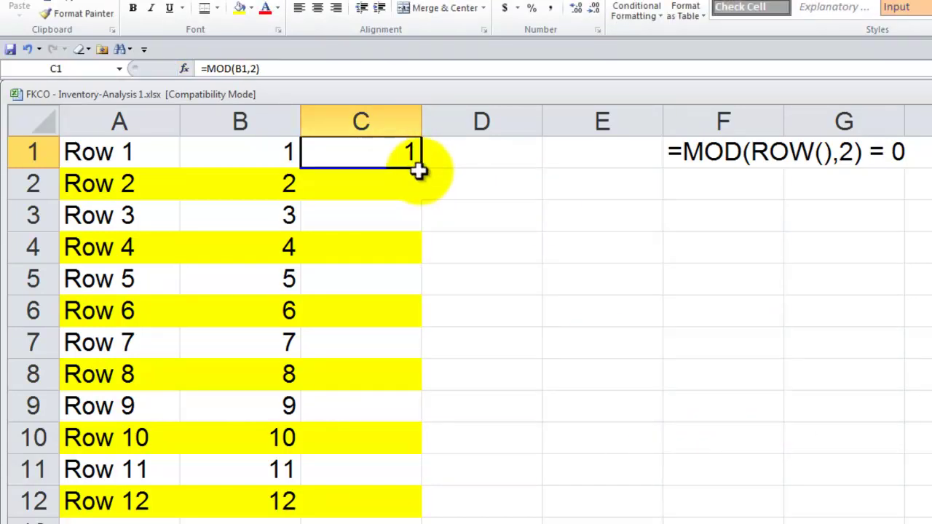
{"action": "double_click", "coordinate": [420, 169]}
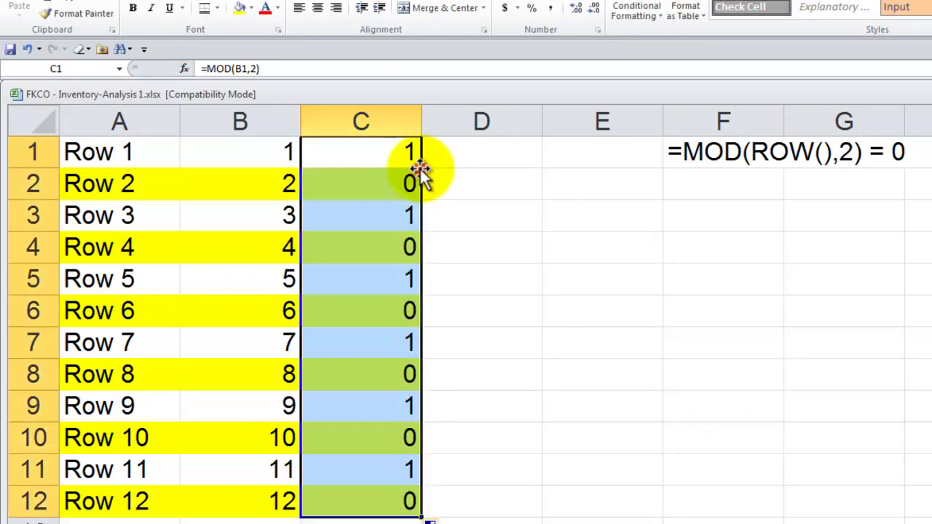
Enter the word Sales into all of D1:D12 at once, then reselect D1:D12
{"action": "left_click", "coordinate": [489, 155]}
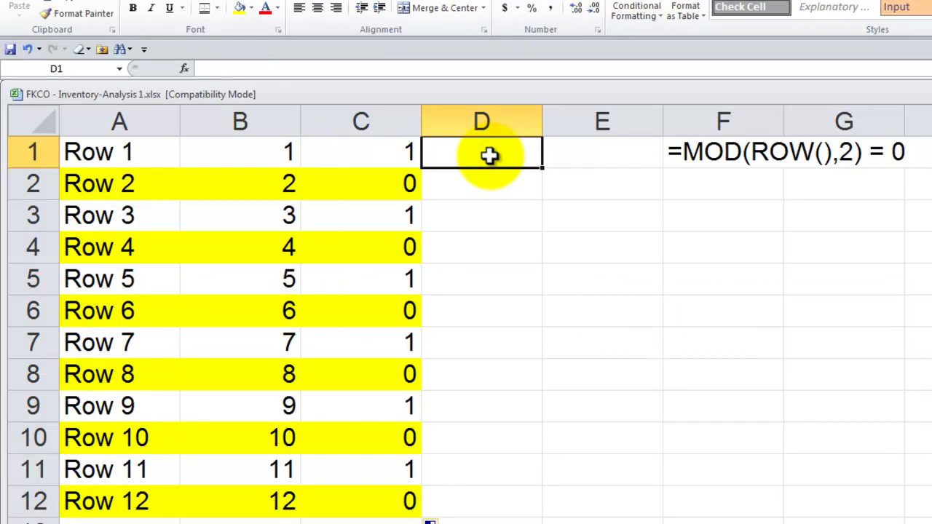
{"action": "left_click_drag", "start_coordinate": [489, 155], "coordinate": [519, 499]}
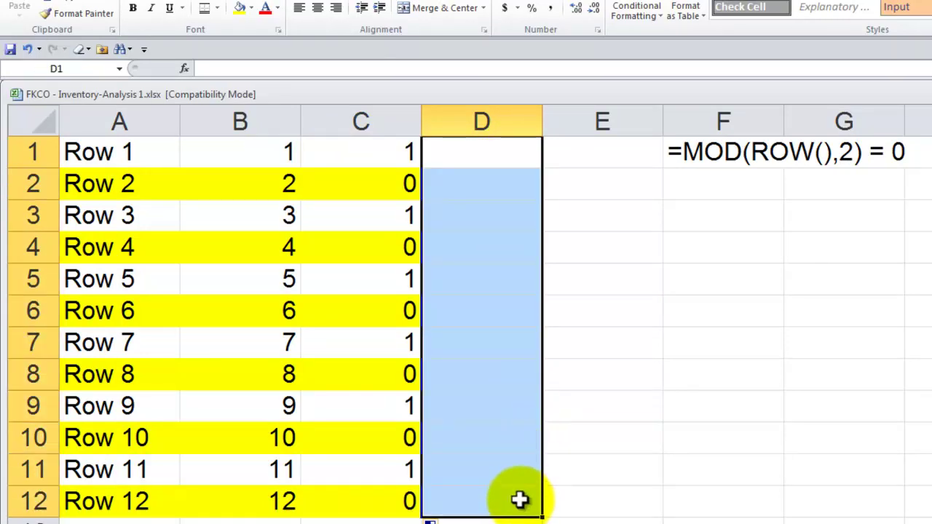
{"action": "type", "text": "Sales"}
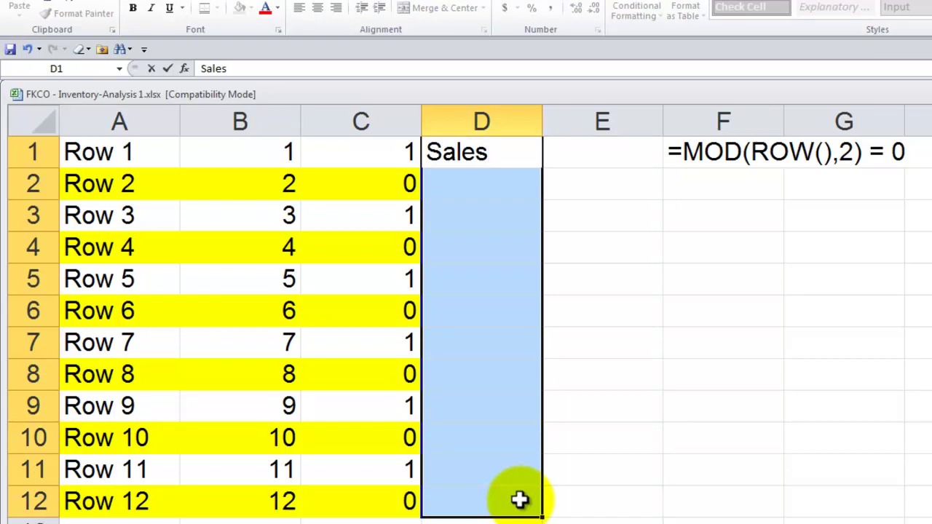
{"action": "key", "text": "ctrl+Return"}
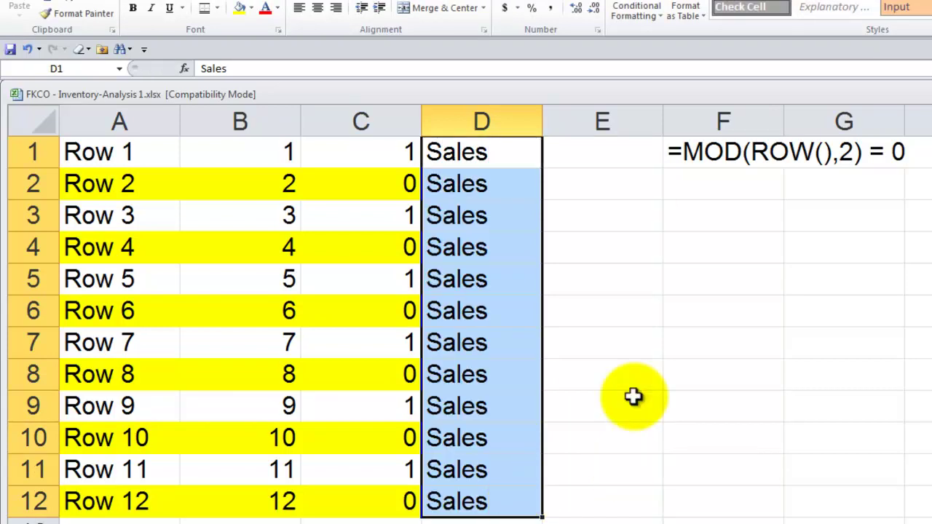
{"action": "left_click", "coordinate": [513, 217]}
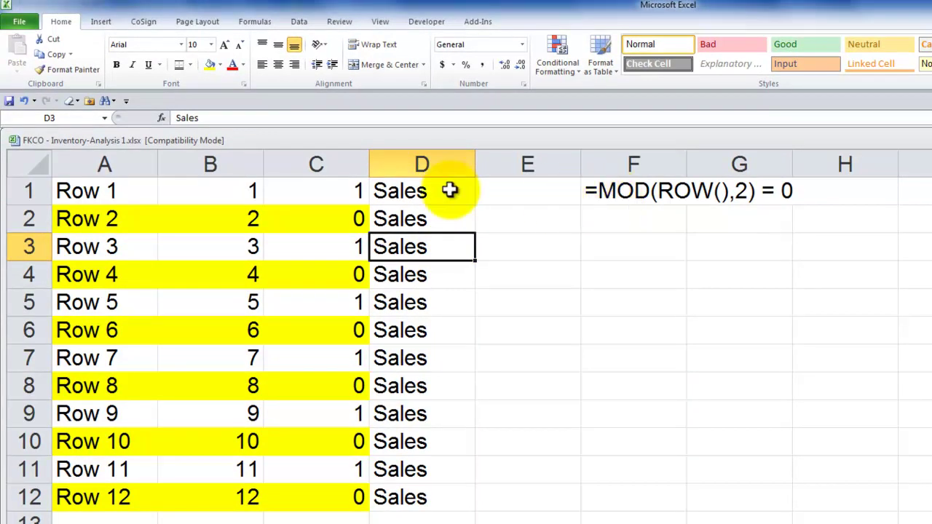
{"action": "left_click_drag", "start_coordinate": [426, 187], "coordinate": [465, 492]}
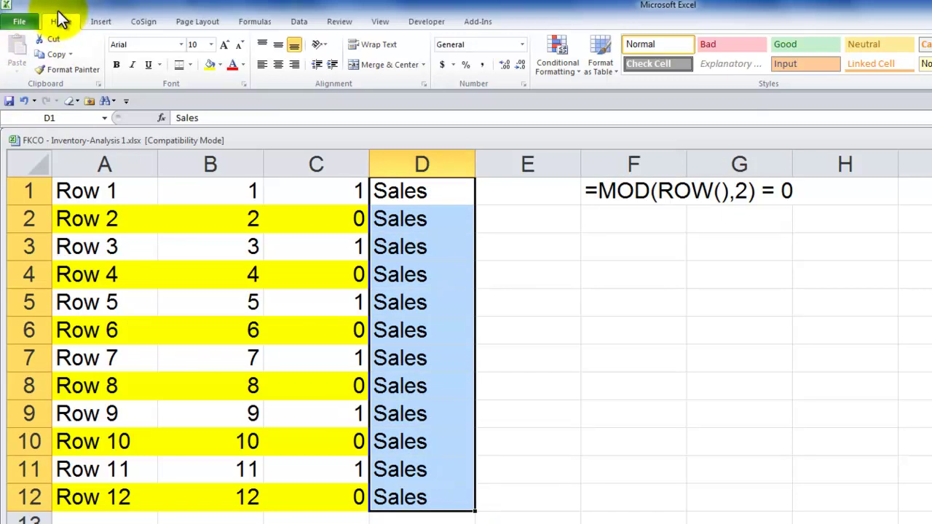
Start a new formula-based conditional formatting rule with =mod(row(),2)=0 for column D
{"action": "left_click", "coordinate": [580, 73]}
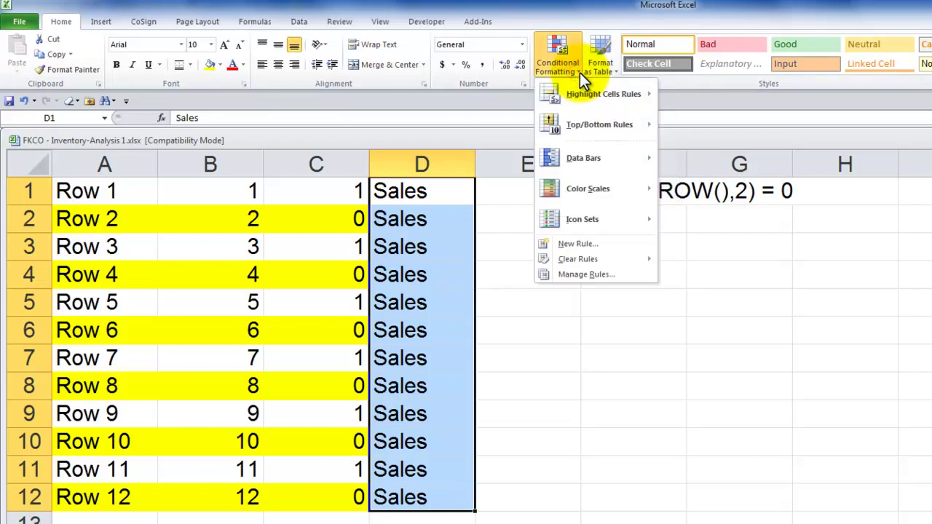
{"action": "left_click", "coordinate": [582, 243]}
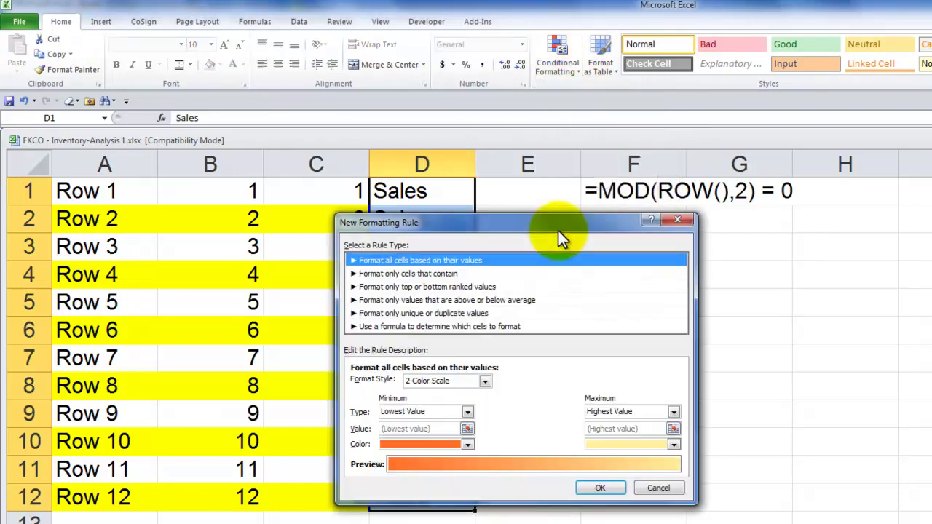
{"action": "left_click", "coordinate": [450, 327]}
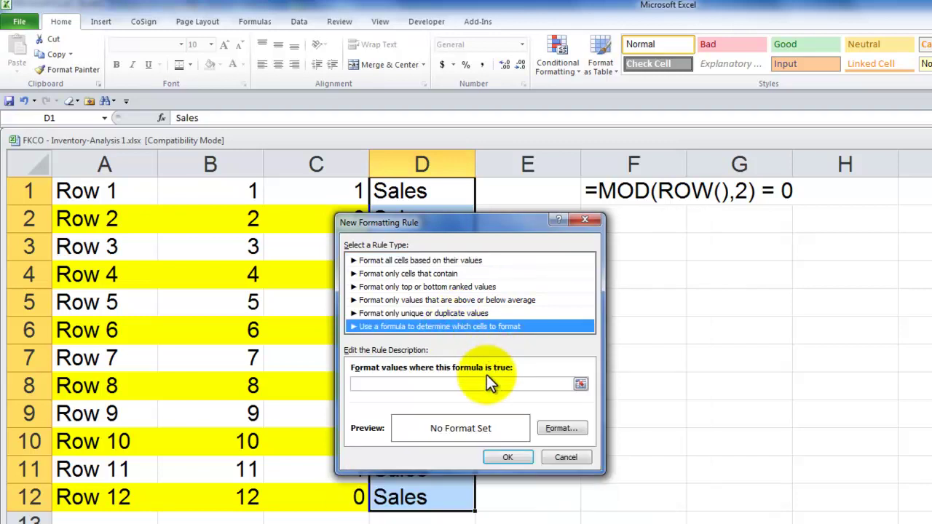
{"action": "left_click", "coordinate": [433, 383]}
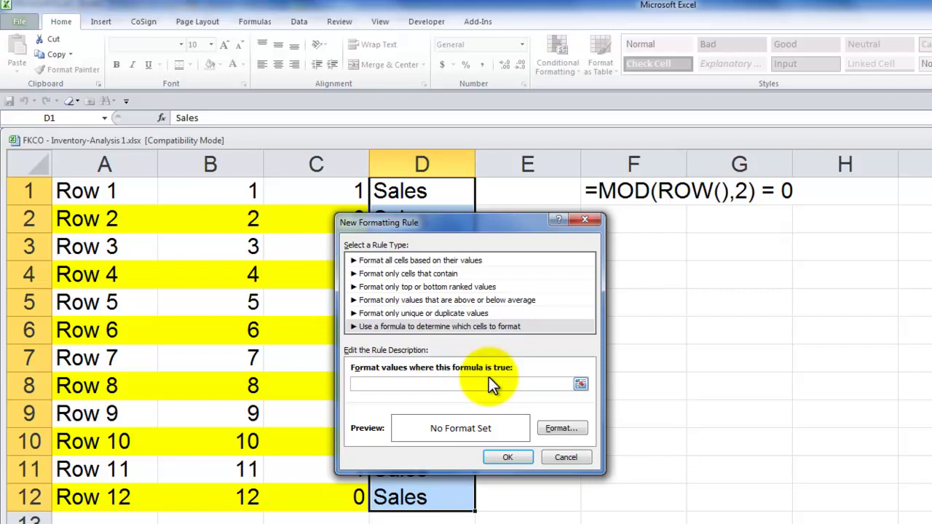
{"action": "type", "text": "=mod(row(),2)=0"}
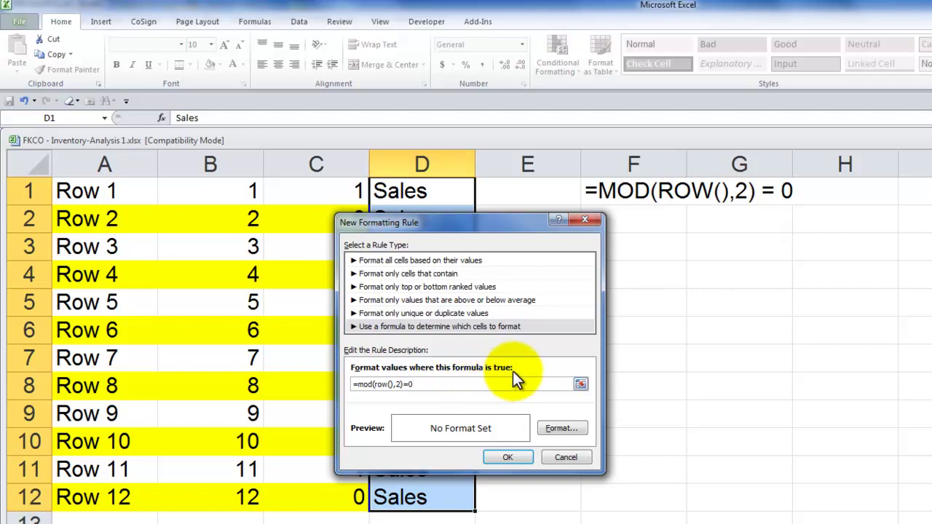
{"action": "left_click_drag", "start_coordinate": [476, 218], "coordinate": [604, 242]}
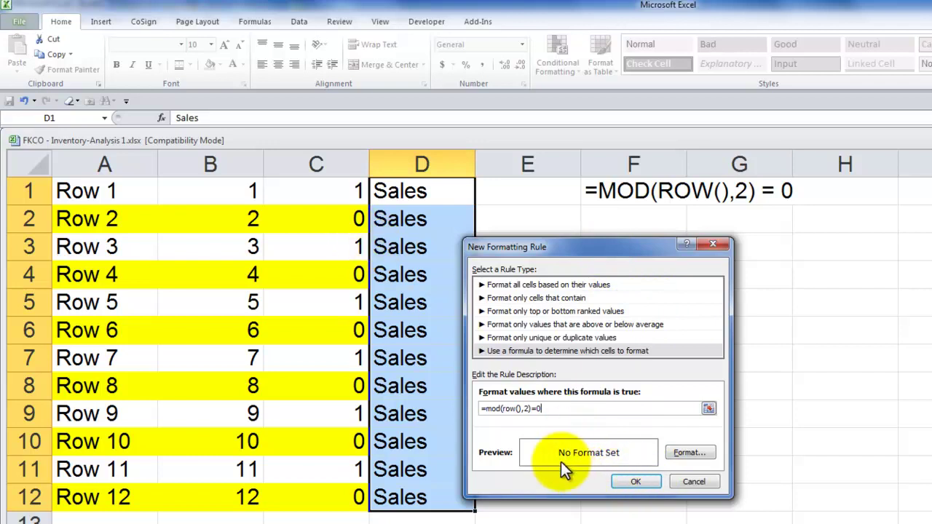
Give the rule a peach fill and apply it to shade the even Sales rows
{"action": "left_click", "coordinate": [689, 453]}
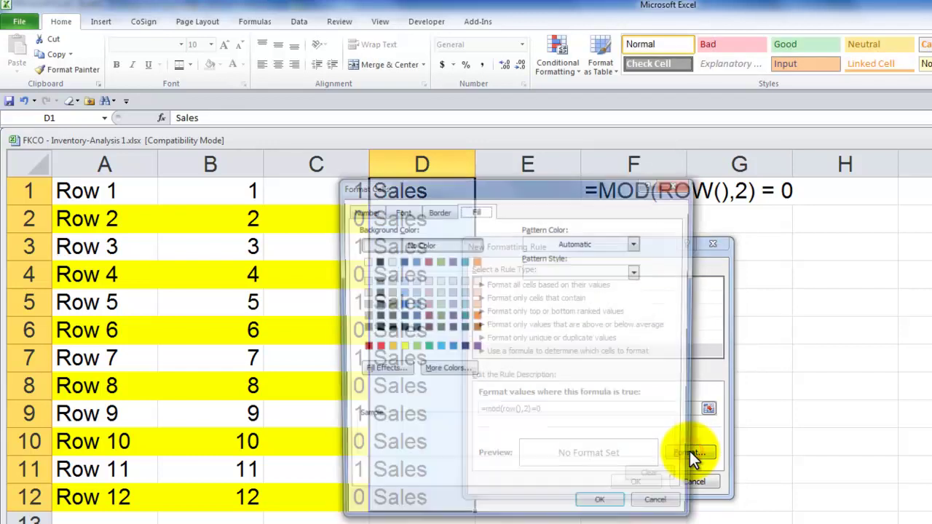
{"action": "left_click", "coordinate": [477, 293]}
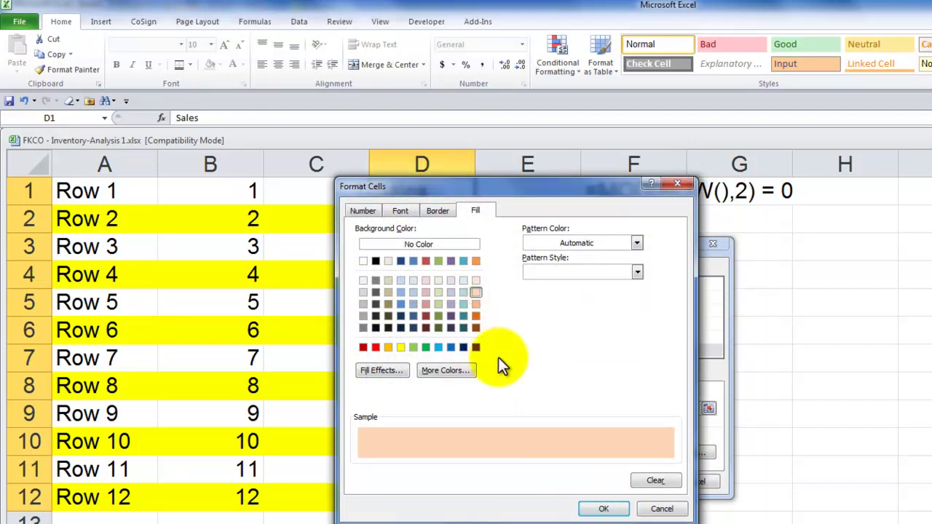
{"action": "left_click", "coordinate": [610, 507]}
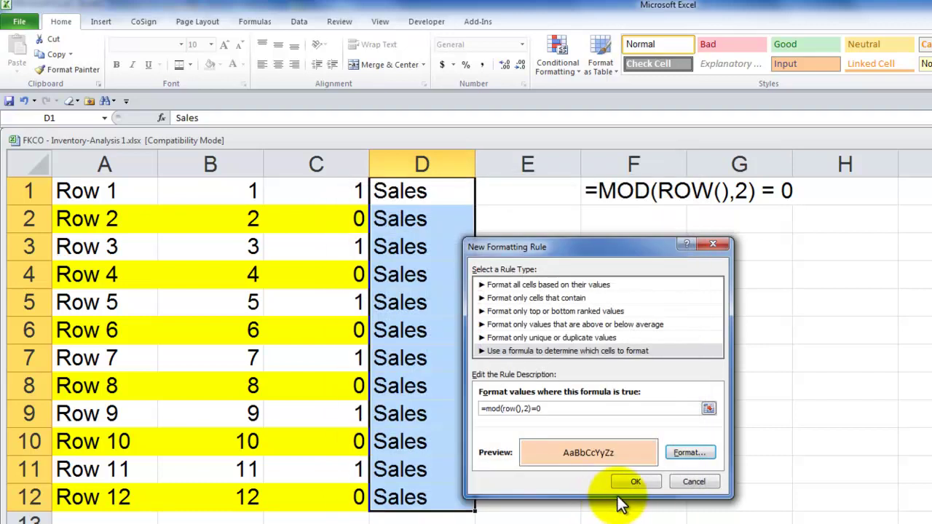
{"action": "left_click", "coordinate": [634, 483]}
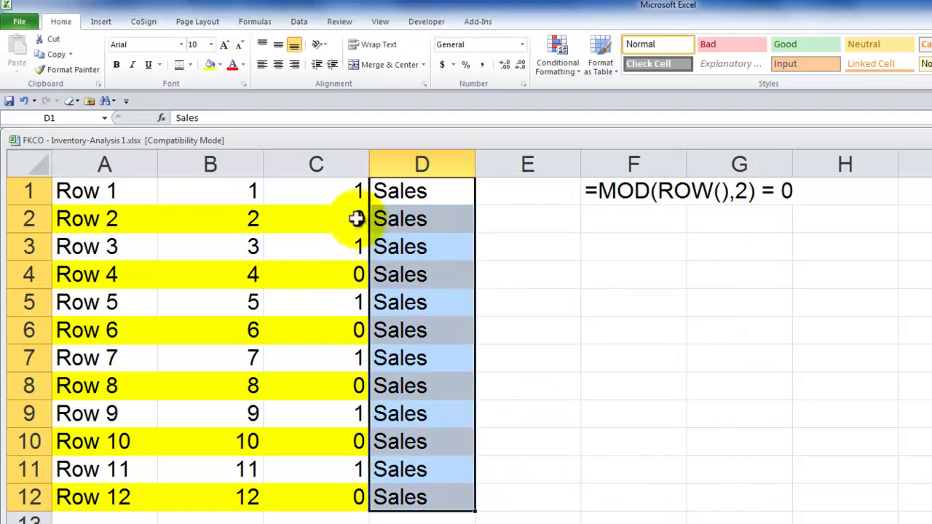
{"action": "left_click", "coordinate": [466, 227]}
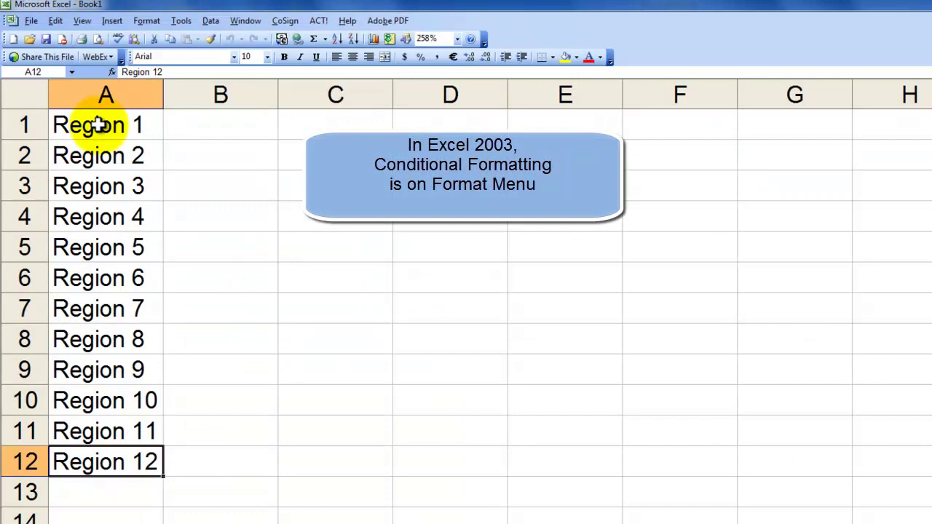
On A1:A12, set a Formula Is condition =mod(row(),2)=0 and bring up its shading options
{"action": "left_click_drag", "start_coordinate": [99, 126], "coordinate": [87, 461]}
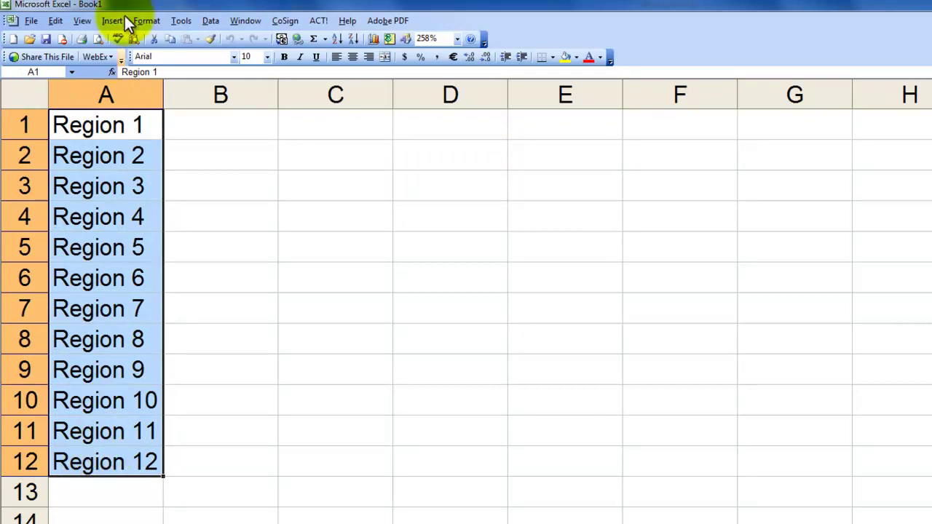
{"action": "left_click", "coordinate": [147, 22]}
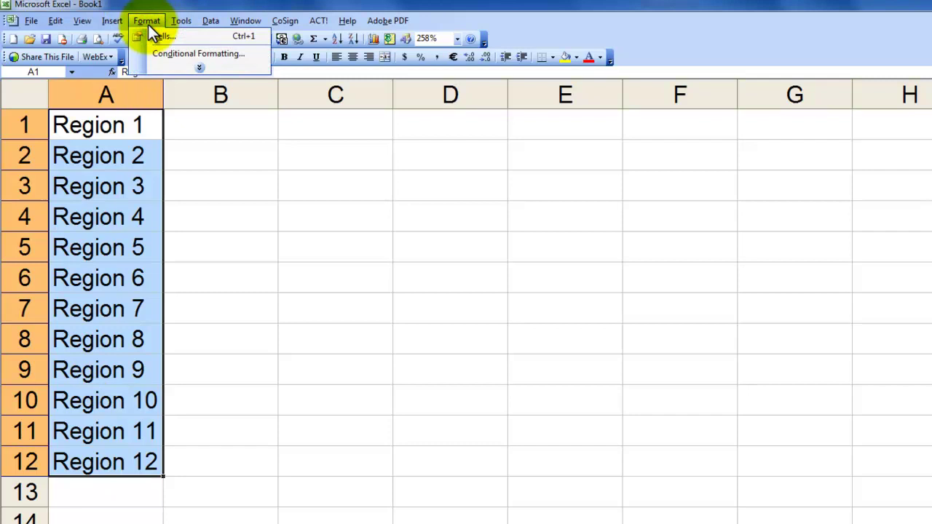
{"action": "left_click", "coordinate": [182, 53]}
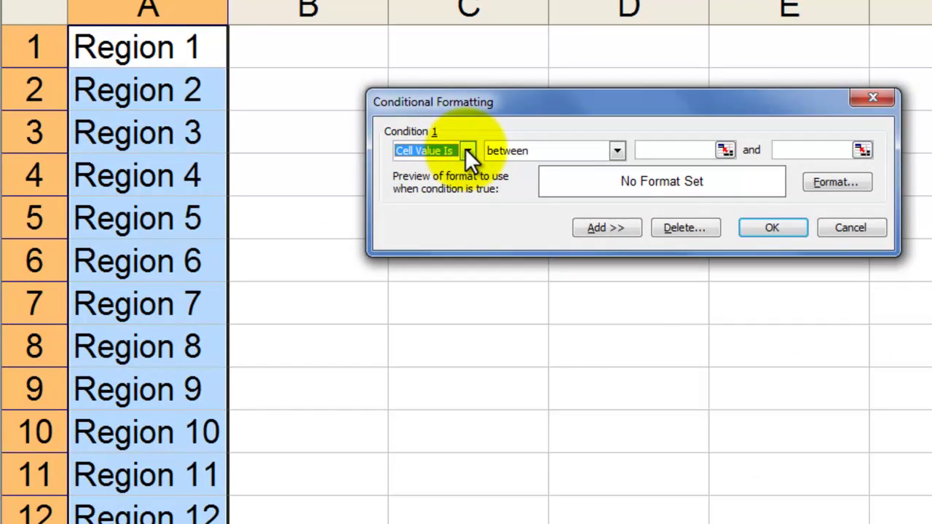
{"action": "left_click", "coordinate": [467, 151]}
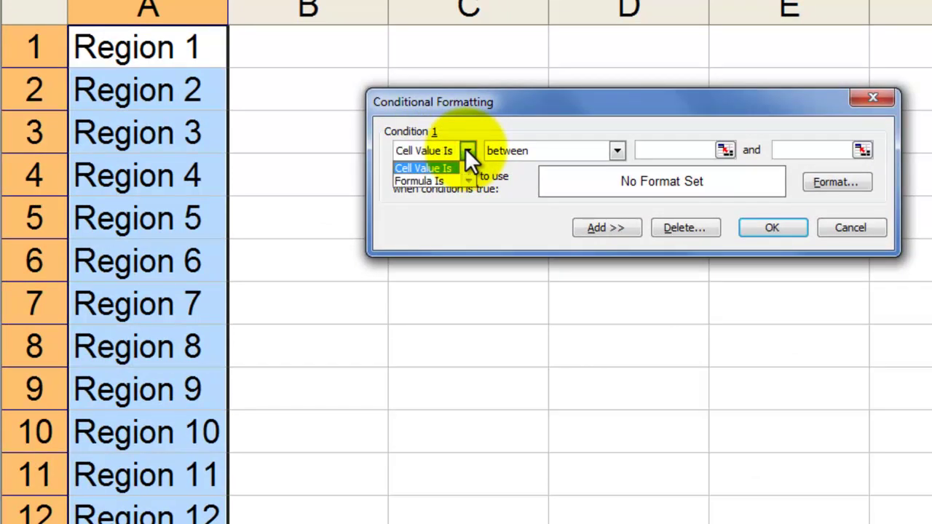
{"action": "left_click", "coordinate": [436, 180]}
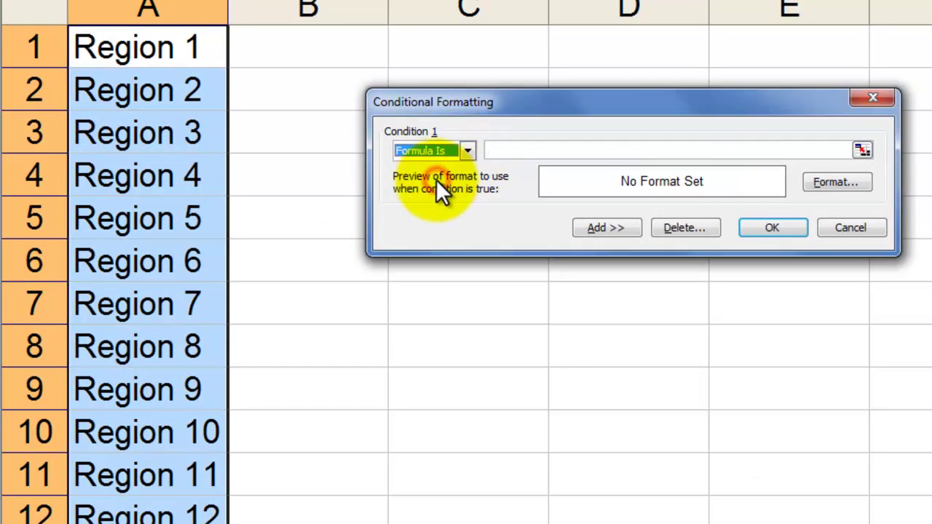
{"action": "left_click", "coordinate": [503, 153]}
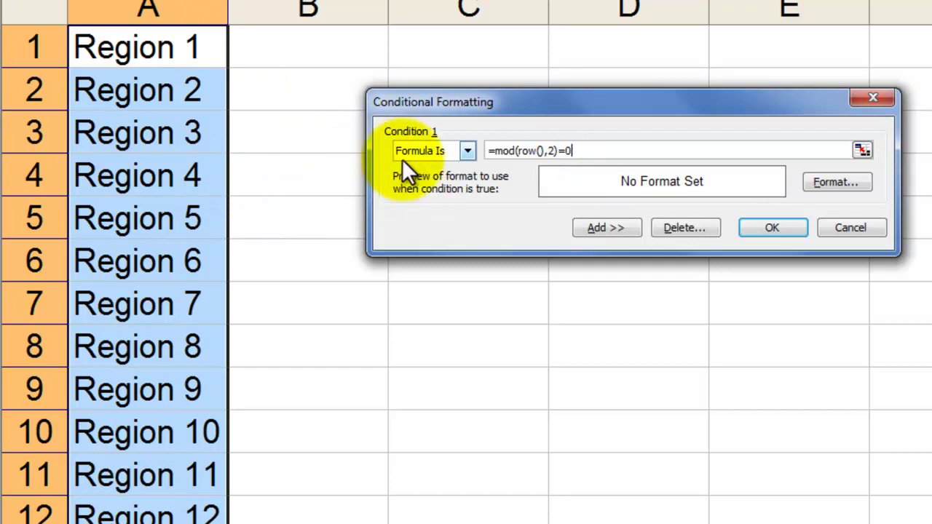
{"action": "left_click", "coordinate": [838, 181]}
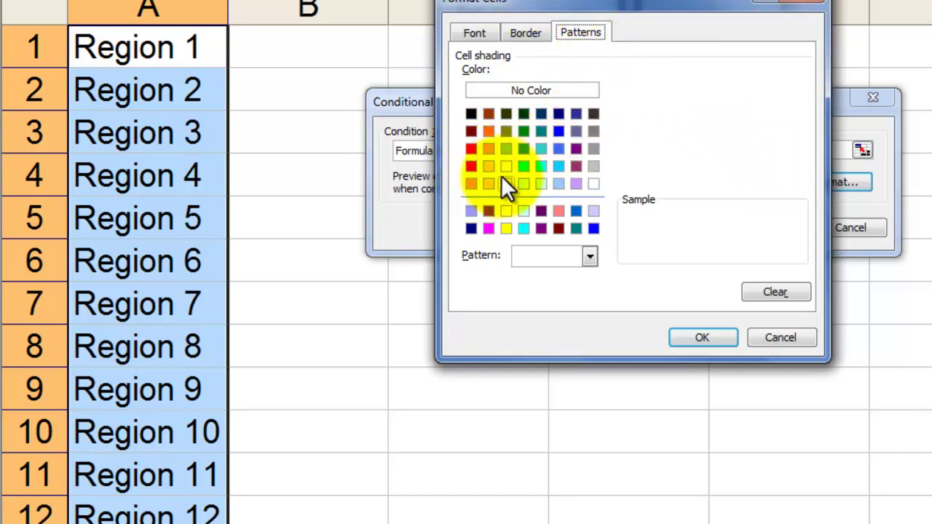
Choose bright green shading for the condition and apply it to the even Region rows
{"action": "left_click", "coordinate": [525, 166]}
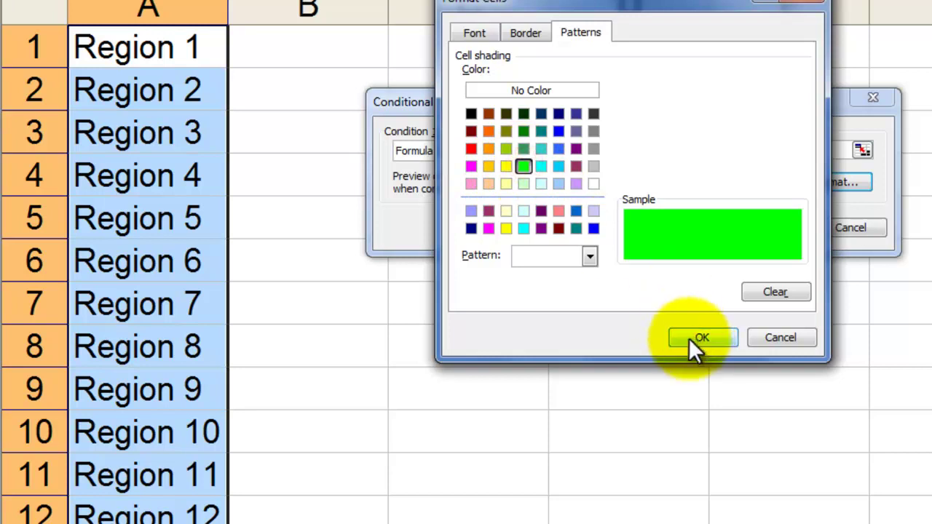
{"action": "left_click", "coordinate": [692, 337]}
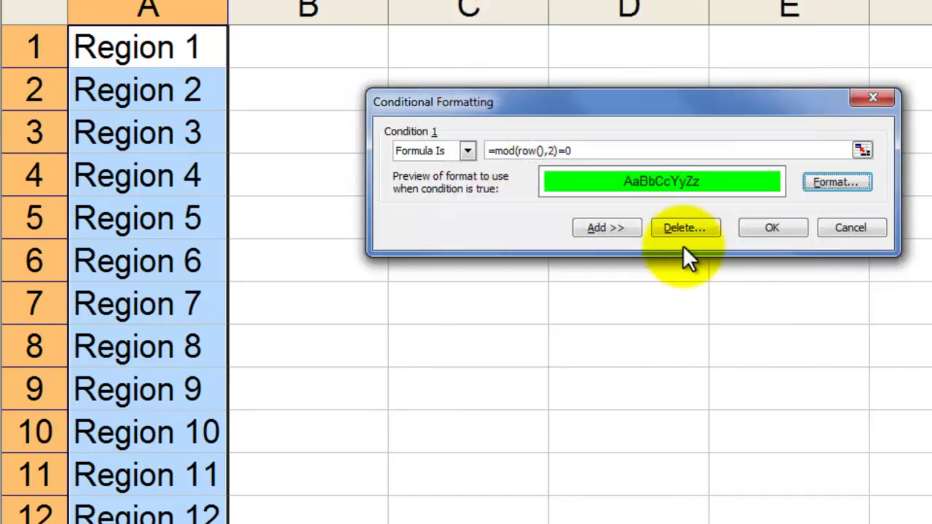
{"action": "left_click", "coordinate": [776, 230]}
{"action": "left_click", "coordinate": [262, 145]}
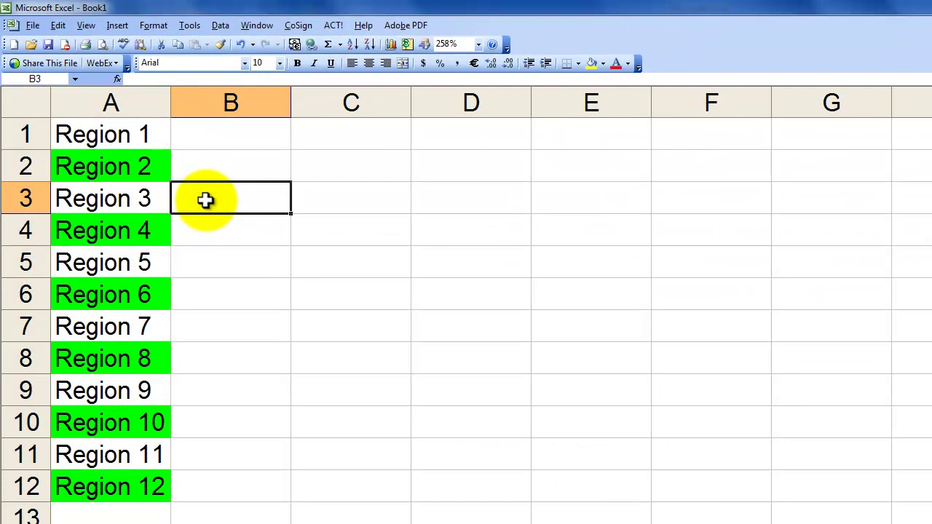
Fill Region 12 down to create Region 13 and Region 14, keeping the banding
{"action": "left_click", "coordinate": [107, 489]}
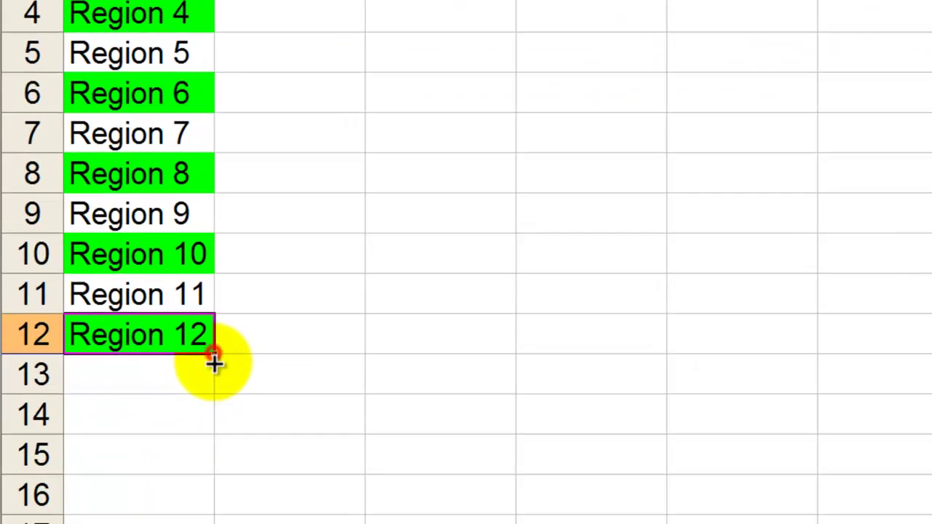
{"action": "left_click_drag", "start_coordinate": [171, 502], "coordinate": [164, 523]}
{"action": "left_click_drag", "start_coordinate": [214, 413], "coordinate": [212, 410]}
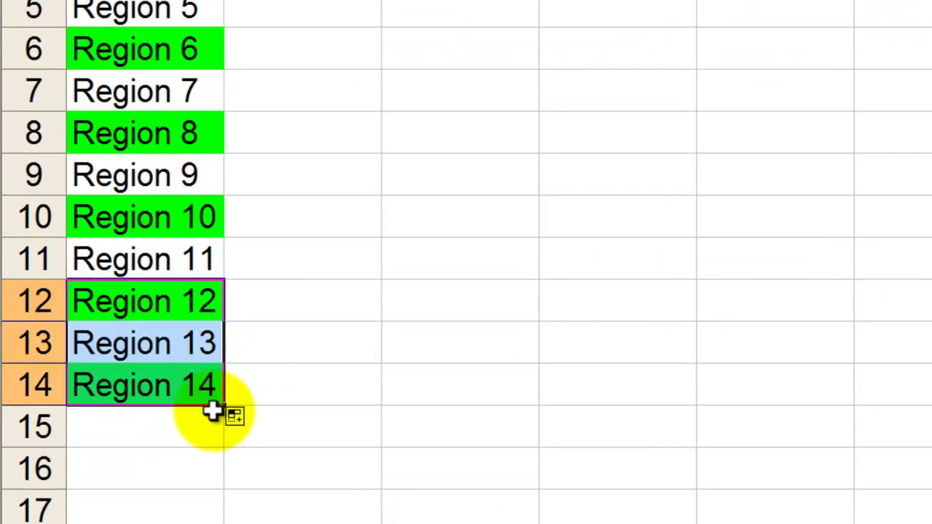
{"action": "left_click", "coordinate": [183, 390]}
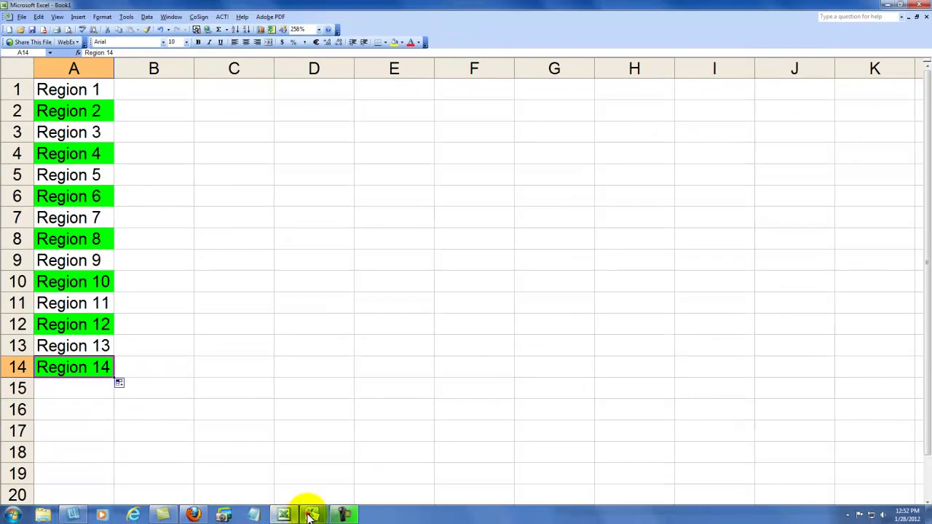
In the Inventory-Analysis workbook, fill A12:D12 down to row 16 so the yellow/peach banding continues
{"action": "mouse_move", "coordinate": [312, 515]}
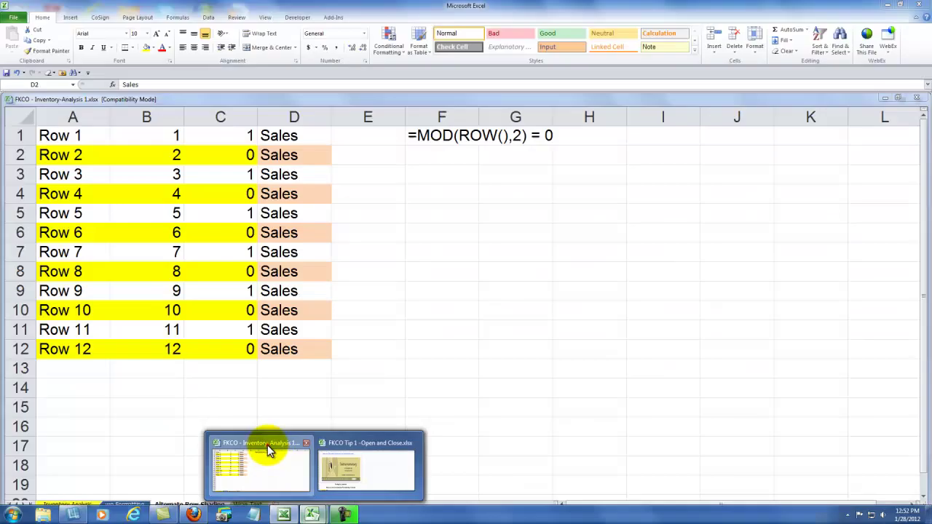
{"action": "left_click", "coordinate": [269, 450]}
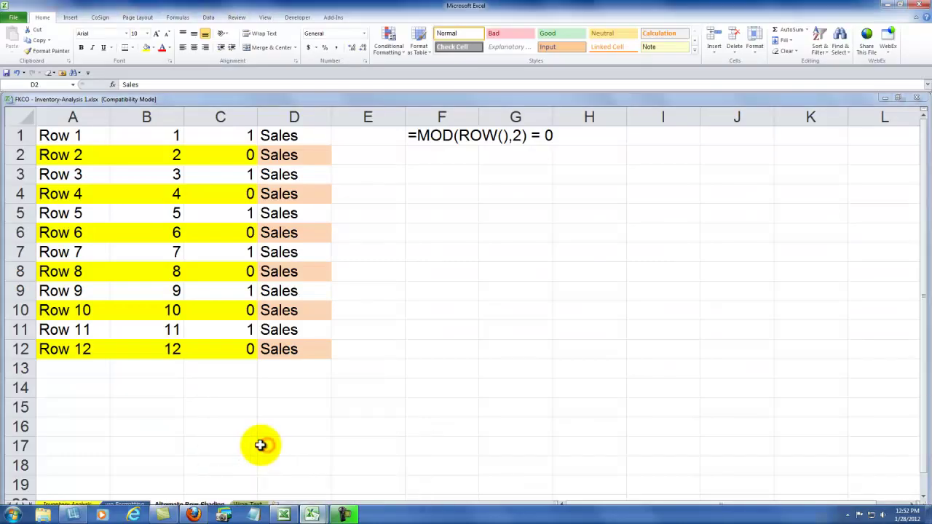
{"action": "left_click", "coordinate": [86, 349]}
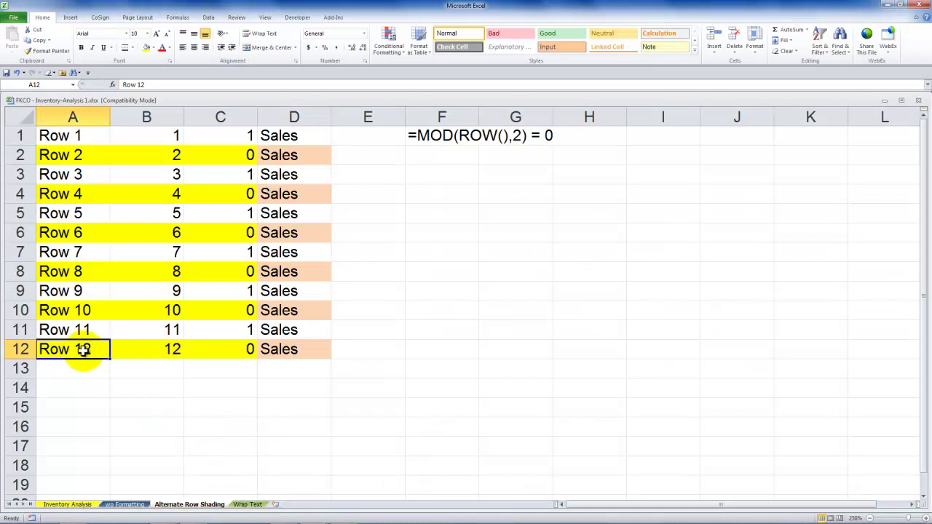
{"action": "left_click_drag", "start_coordinate": [86, 349], "coordinate": [314, 431]}
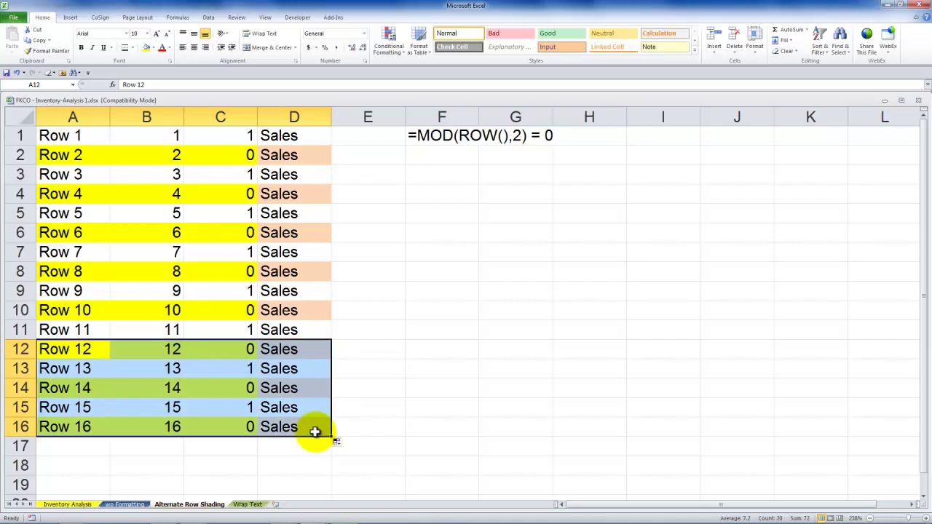
{"action": "left_click", "coordinate": [127, 388]}
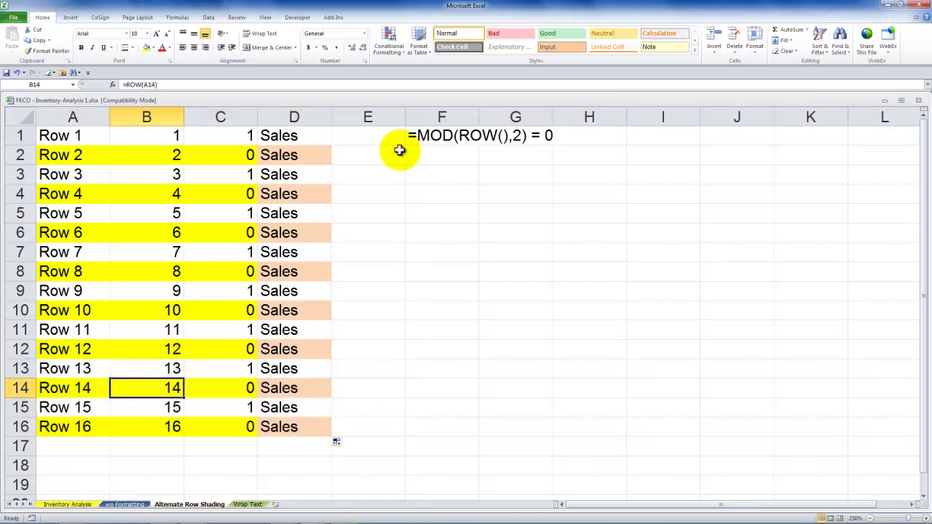
Enter a first name in F3 and fill it down through F8
{"action": "left_click", "coordinate": [444, 177]}
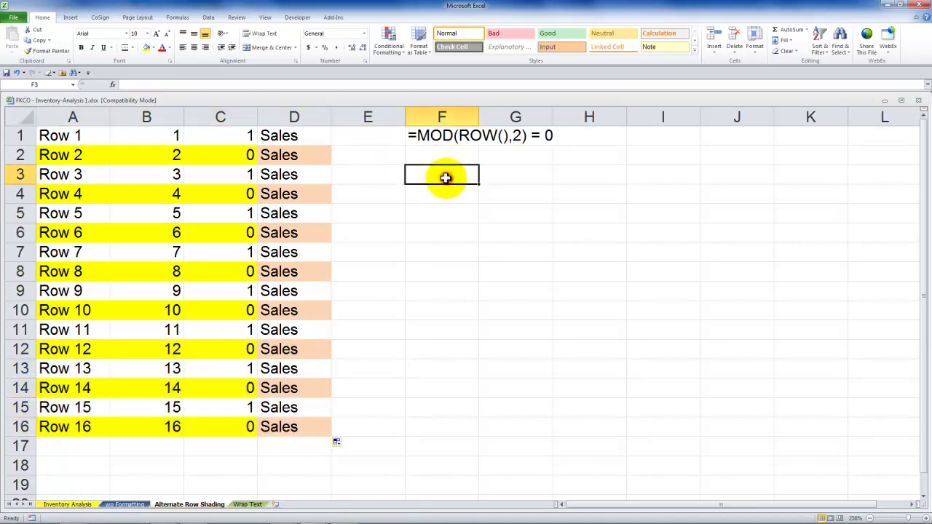
{"action": "type", "text": "Danny"}
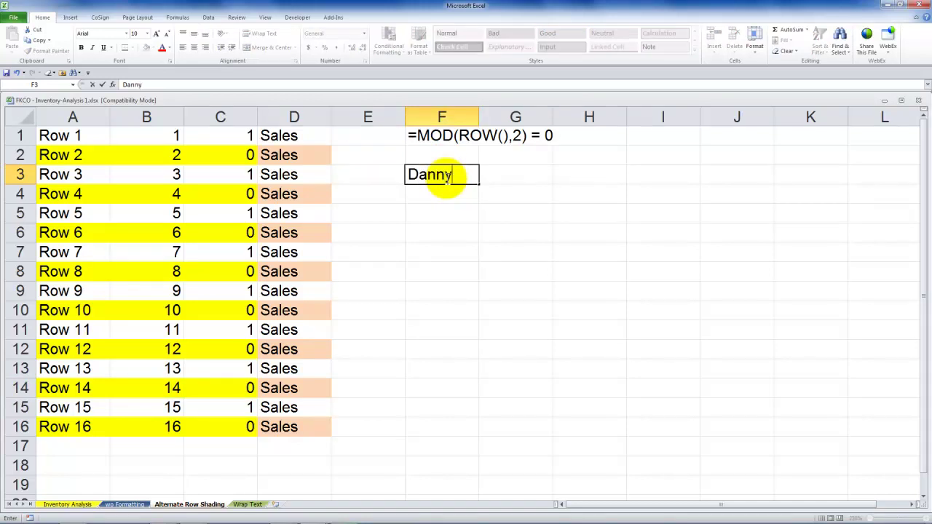
{"action": "key", "text": "ctrl+Return"}
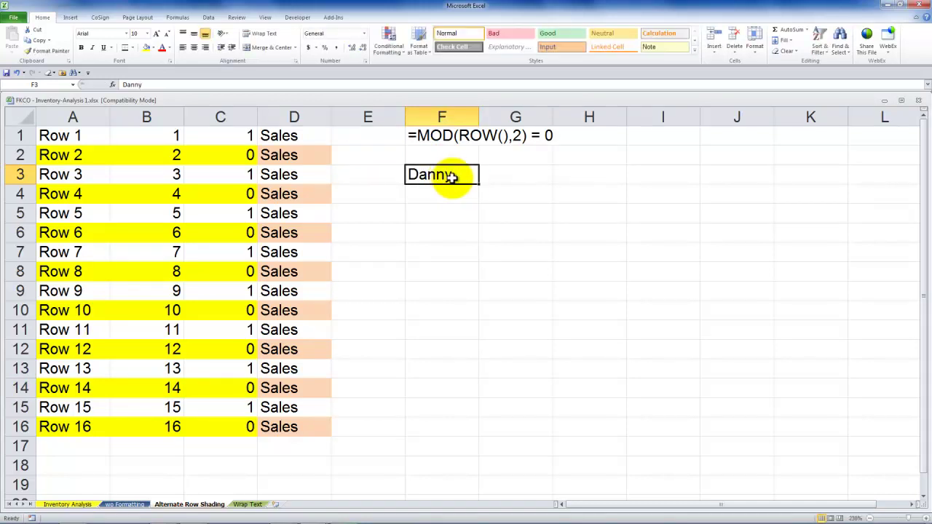
{"action": "left_click_drag", "start_coordinate": [481, 184], "coordinate": [476, 281]}
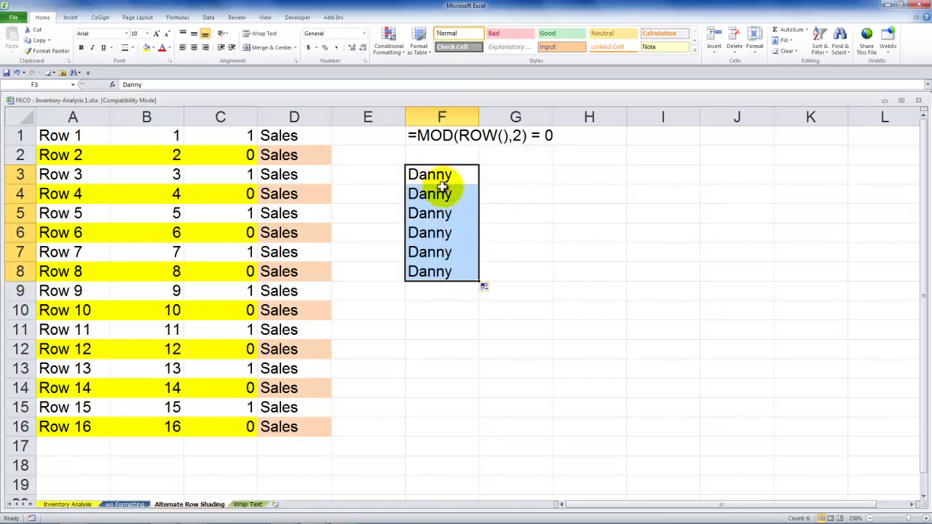
Copy A4 and Paste Special only its Formats onto F3:F8 for yellow banding
{"action": "left_click", "coordinate": [75, 193]}
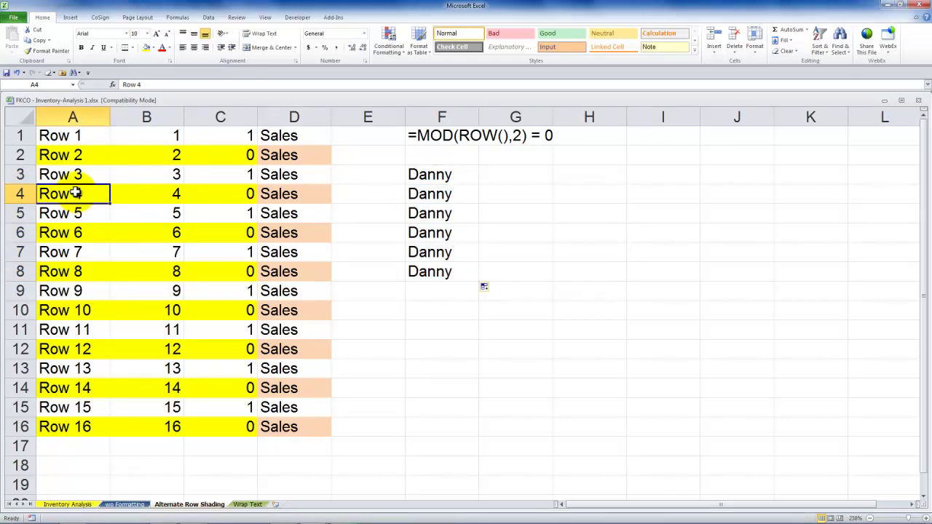
{"action": "right_click", "coordinate": [75, 193]}
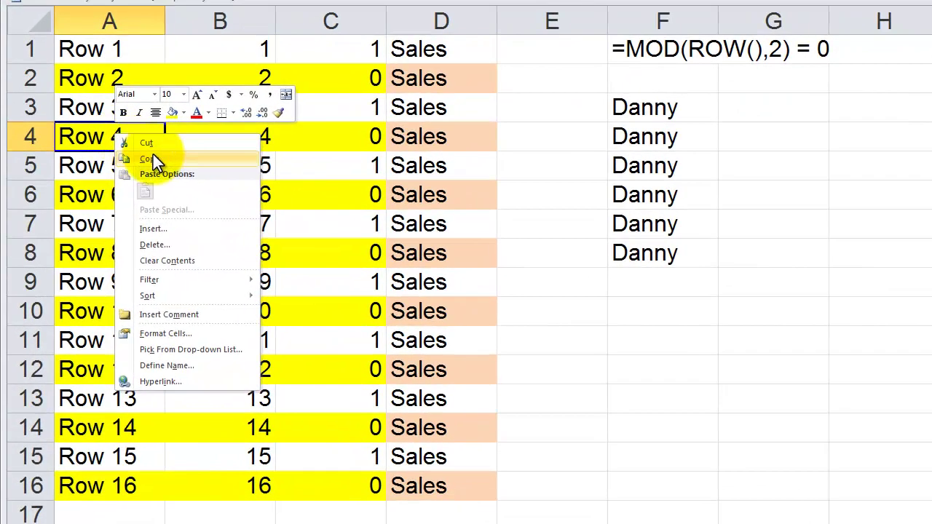
{"action": "left_click", "coordinate": [157, 162]}
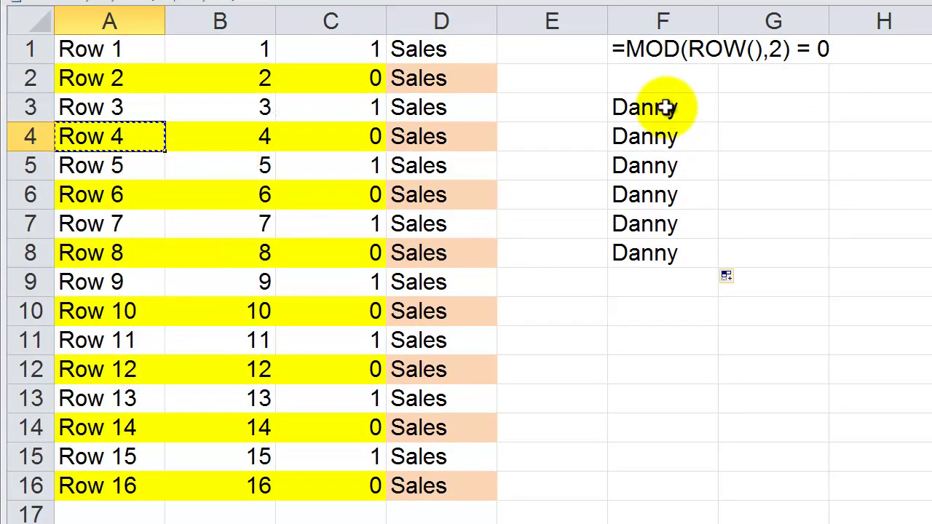
{"action": "left_click_drag", "start_coordinate": [666, 107], "coordinate": [665, 254]}
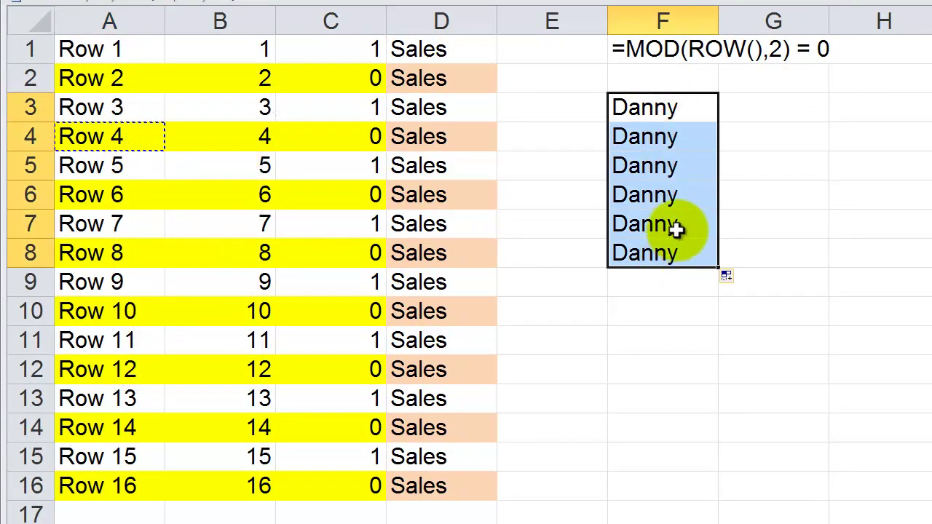
{"action": "right_click", "coordinate": [677, 231]}
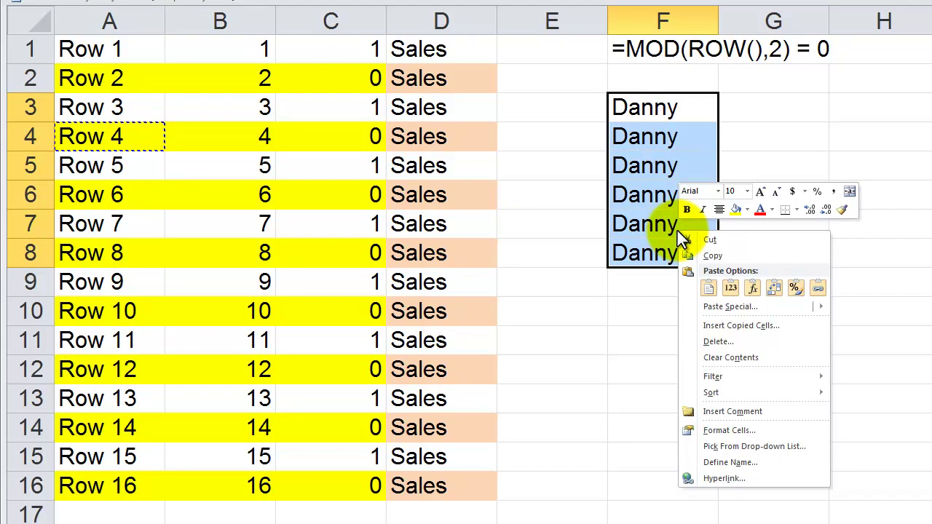
{"action": "mouse_move", "coordinate": [764, 308]}
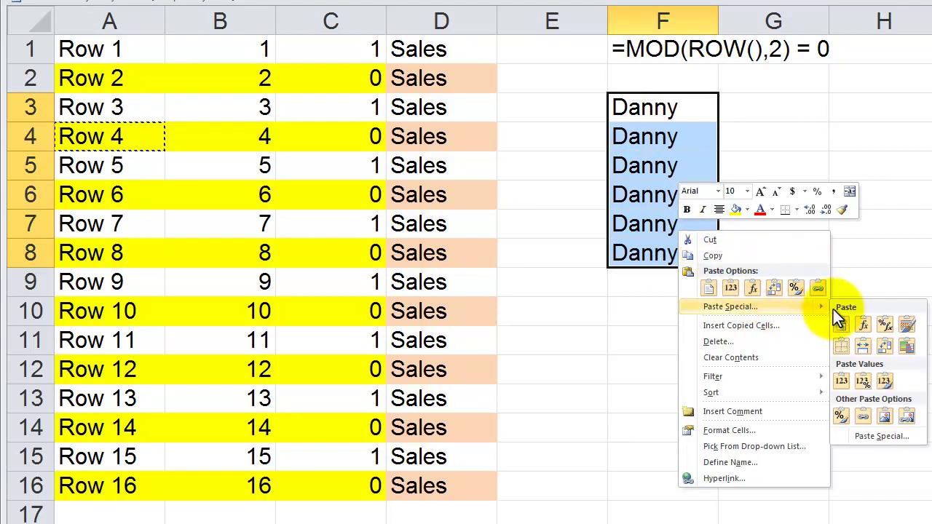
{"action": "left_click", "coordinate": [889, 436]}
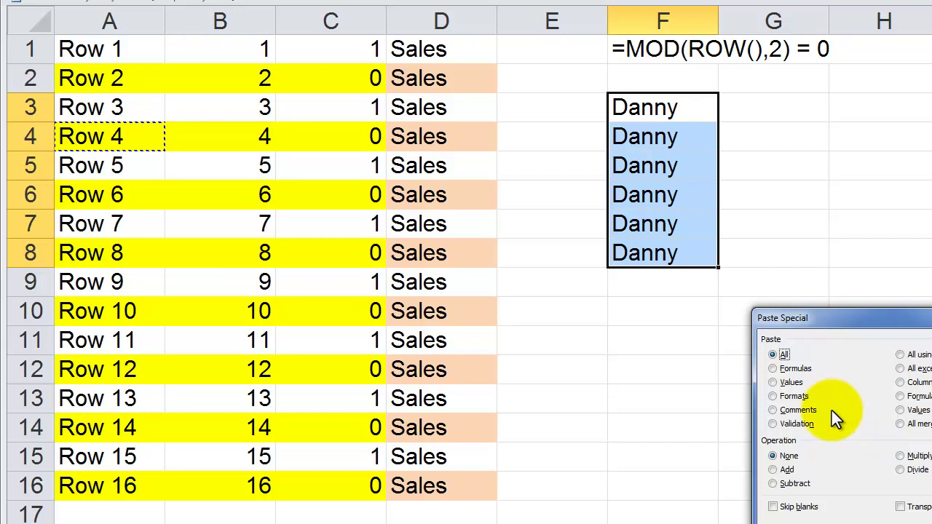
{"action": "left_click", "coordinate": [772, 396]}
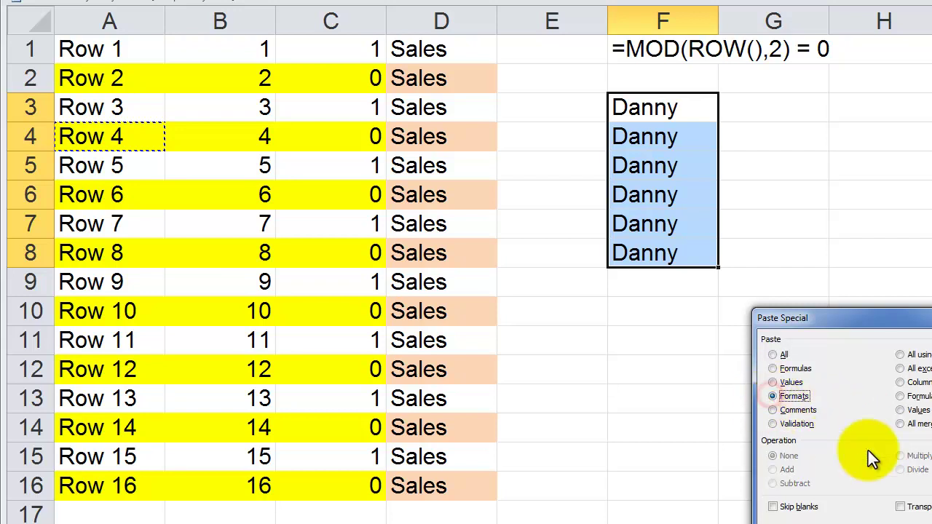
{"action": "left_click", "coordinate": [918, 517]}
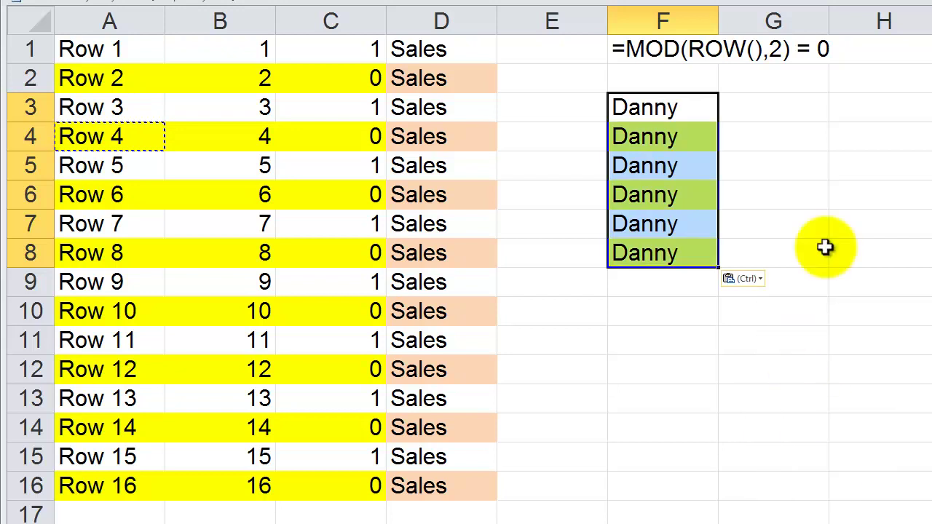
{"action": "left_click", "coordinate": [811, 221]}
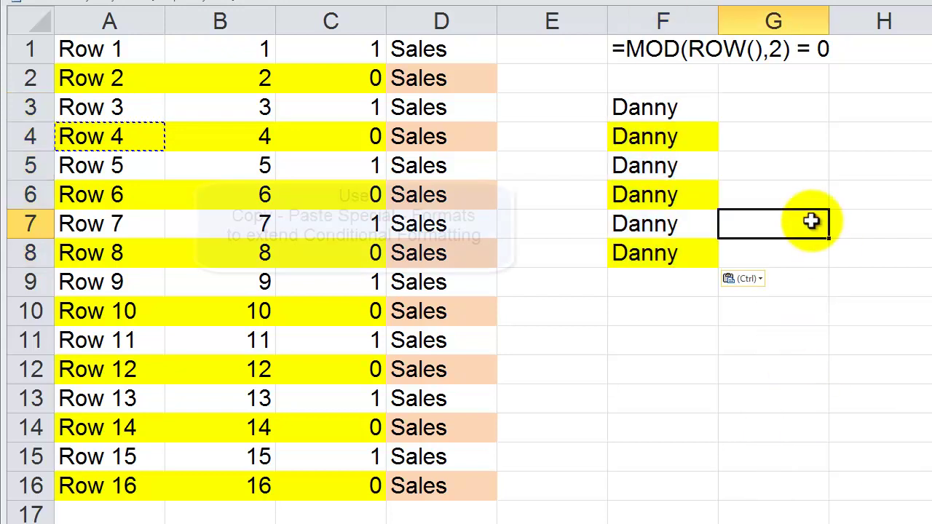
{"action": "left_click", "coordinate": [697, 134]}
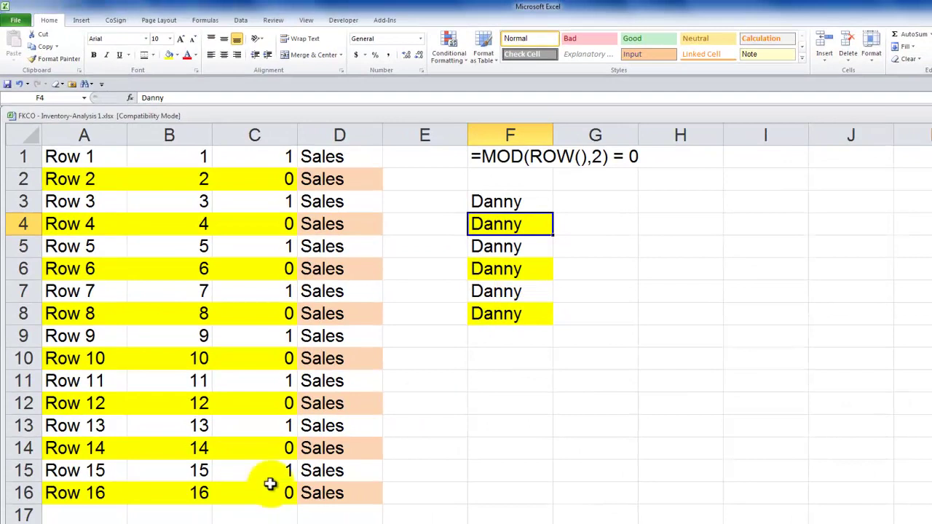
Switch to the FKCO Tip 1 workbook, flip to the next sheet and back to the logo sheet
{"action": "key", "text": "ctrl+Tab"}
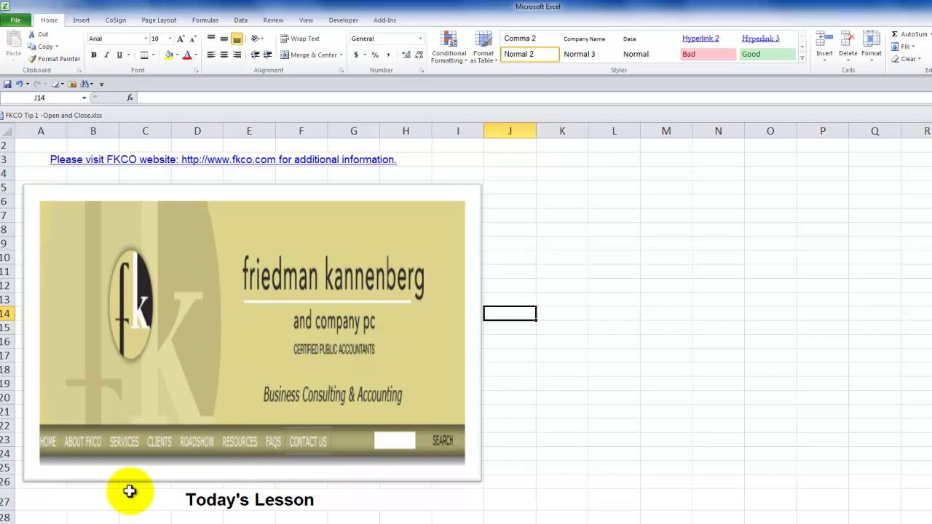
{"action": "key", "text": "ctrl+Page_Down"}
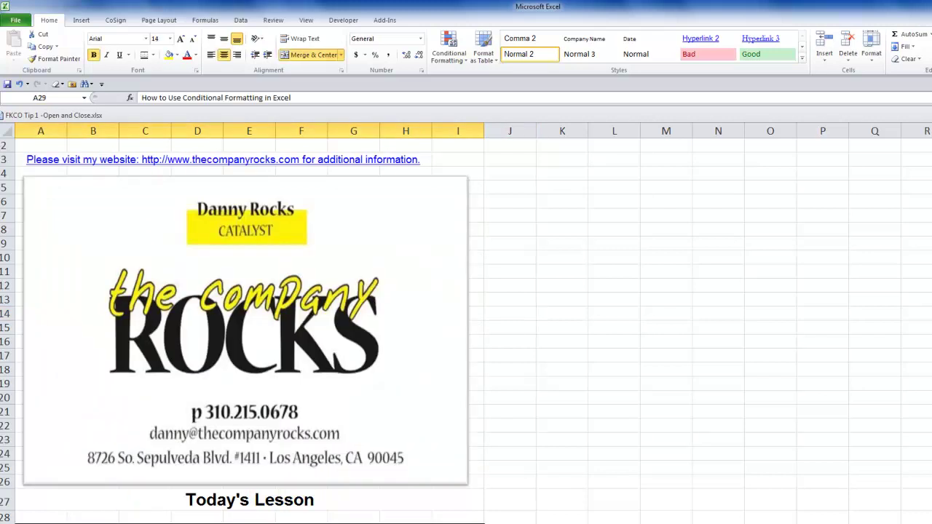
{"action": "key", "text": "ctrl+Page_Up"}
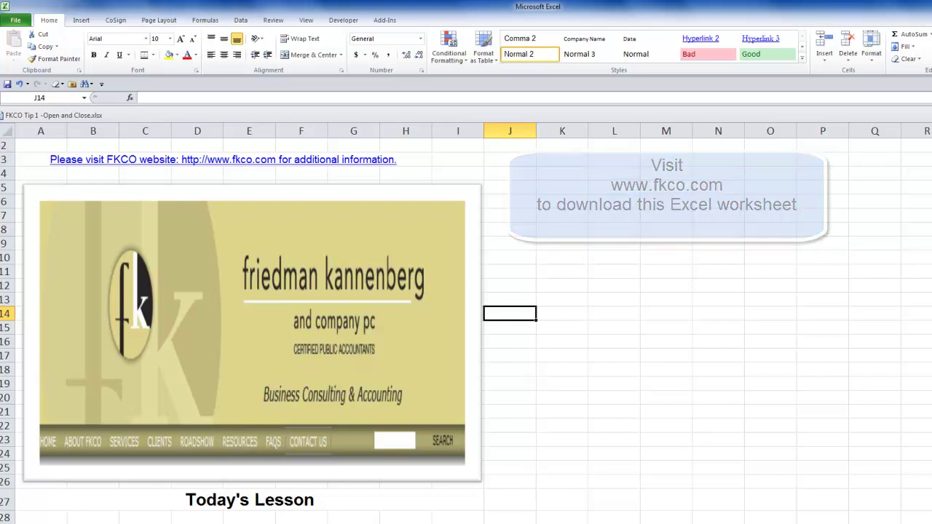
In Firefox's fkco.com tab, go to RESOURCES > Tax Forms and Support
{"action": "key", "text": "alt+Tab"}
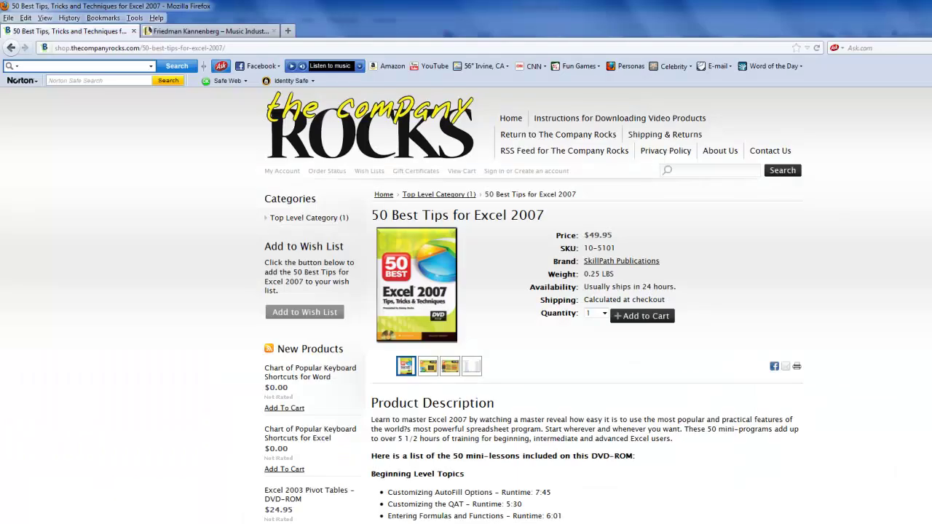
{"action": "left_click", "coordinate": [184, 32]}
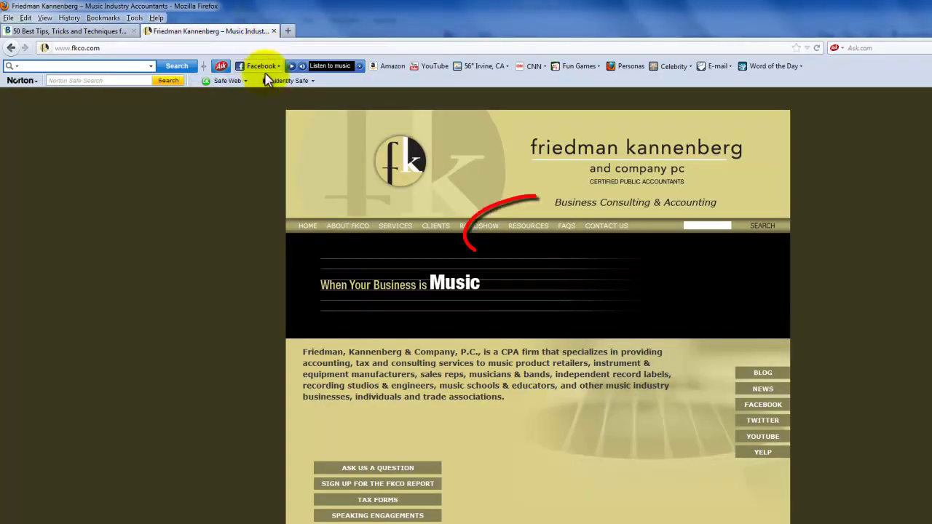
{"action": "left_click", "coordinate": [530, 230]}
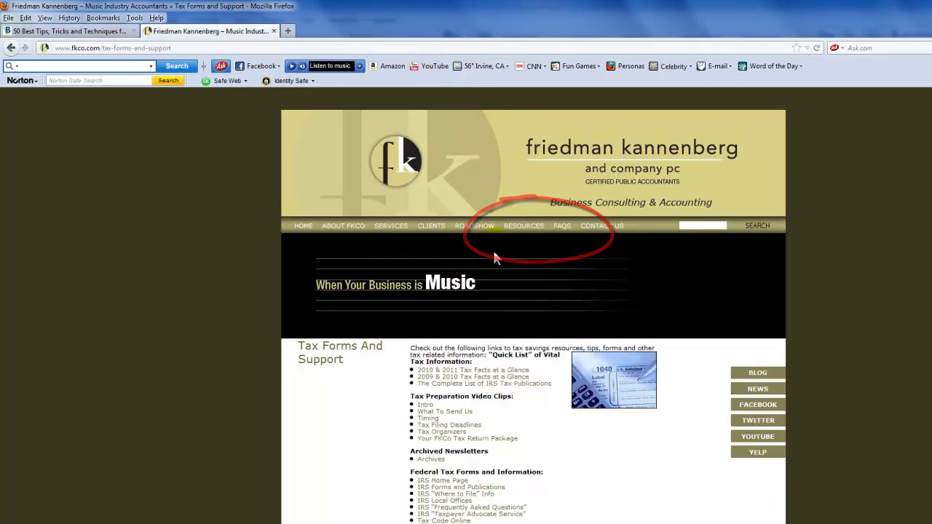
{"action": "mouse_move", "coordinate": [527, 229]}
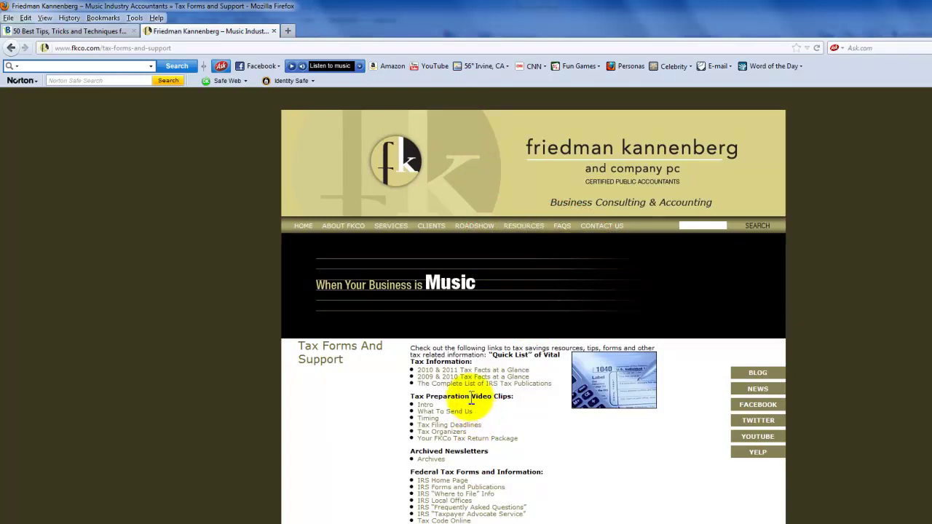
{"action": "left_click", "coordinate": [530, 236]}
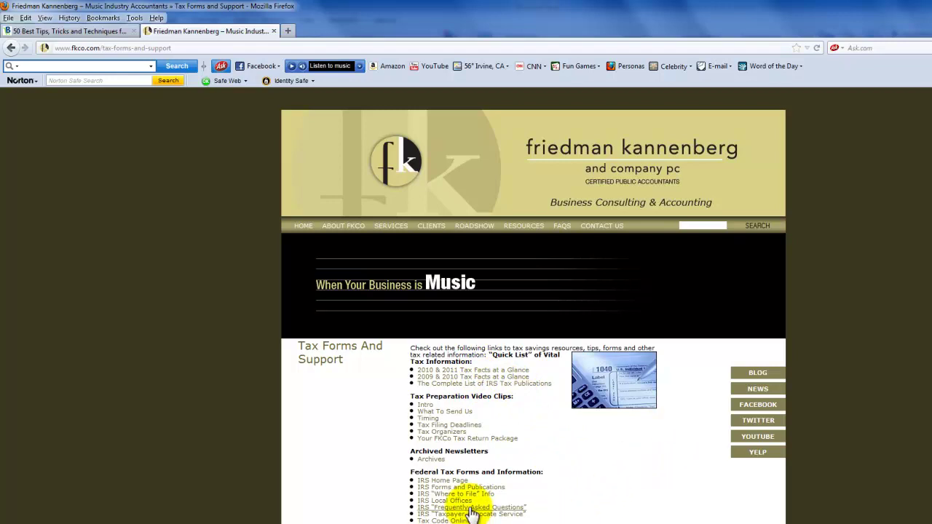
Go back to the 50 Best Tips for Excel 2007 tab and preview its third product image
{"action": "left_click", "coordinate": [53, 31]}
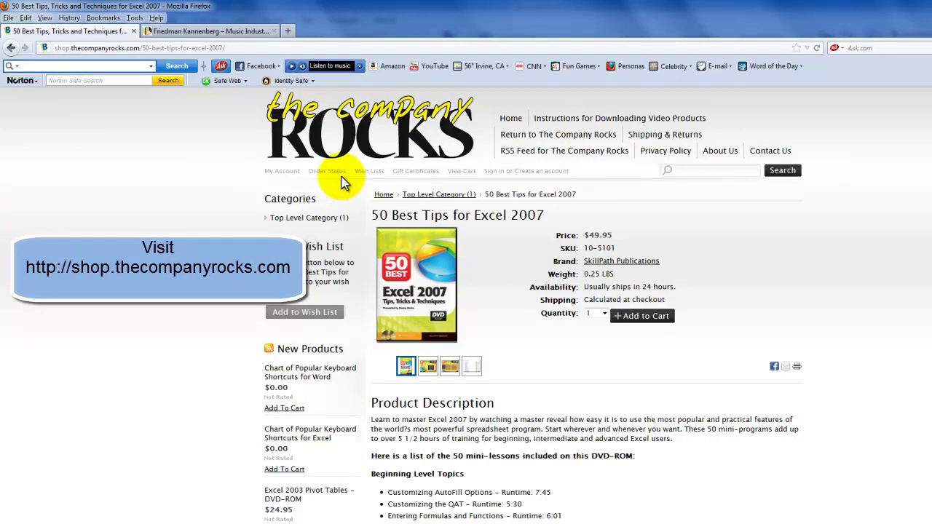
{"action": "mouse_move", "coordinate": [449, 366]}
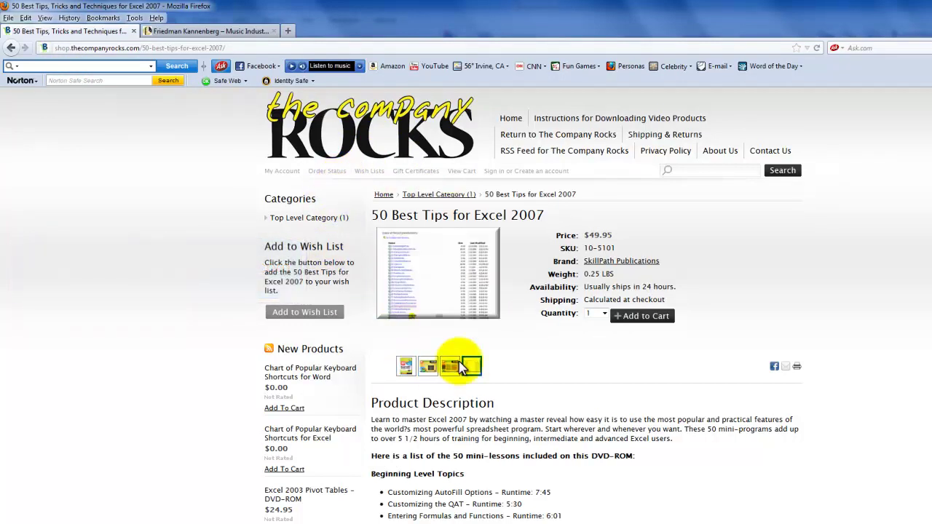